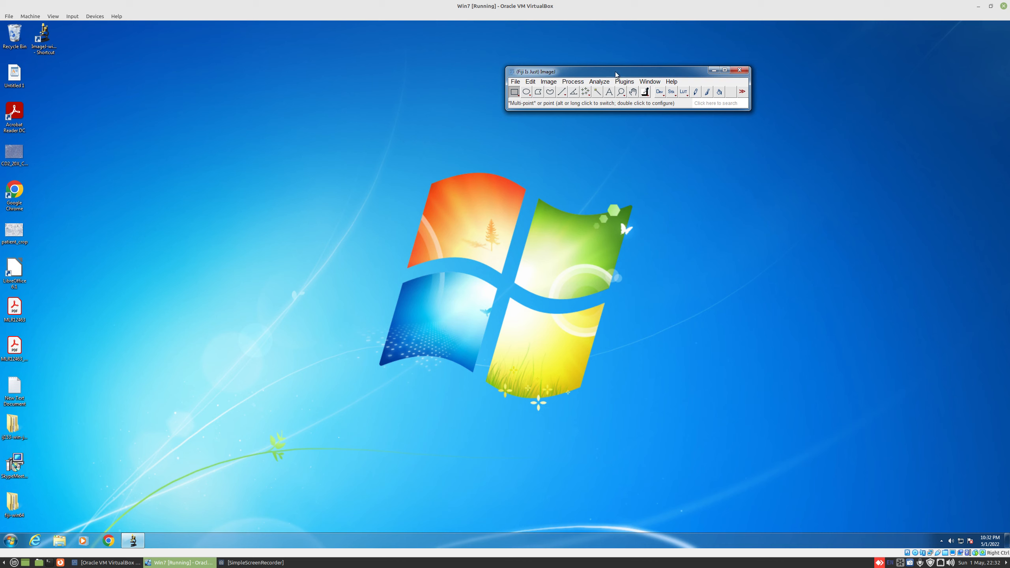
- Run the ImageJ updater to check whether any updates are available
left_click_drag(617, 76, 605, 77)
left_click(661, 86)
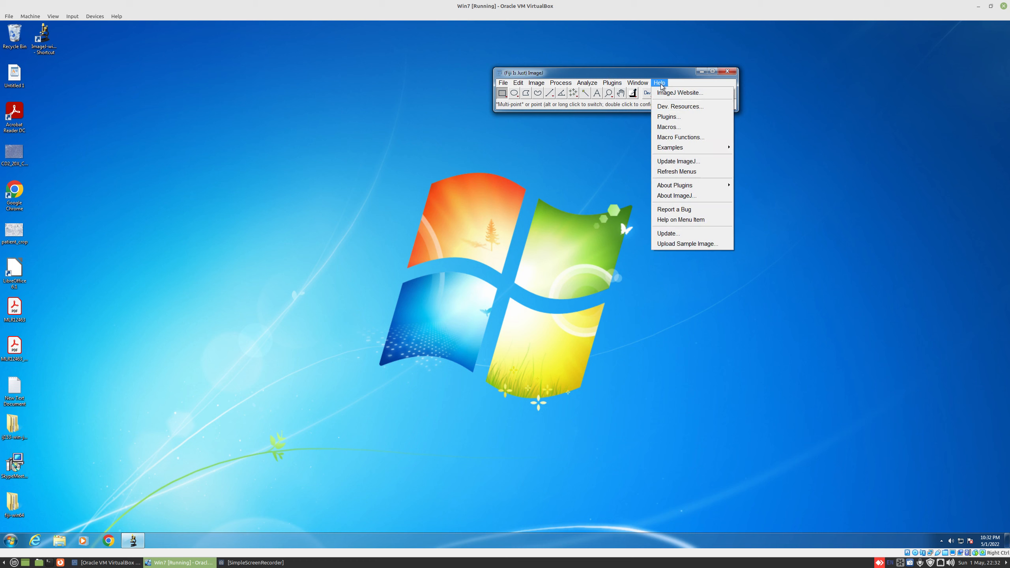
left_click(666, 235)
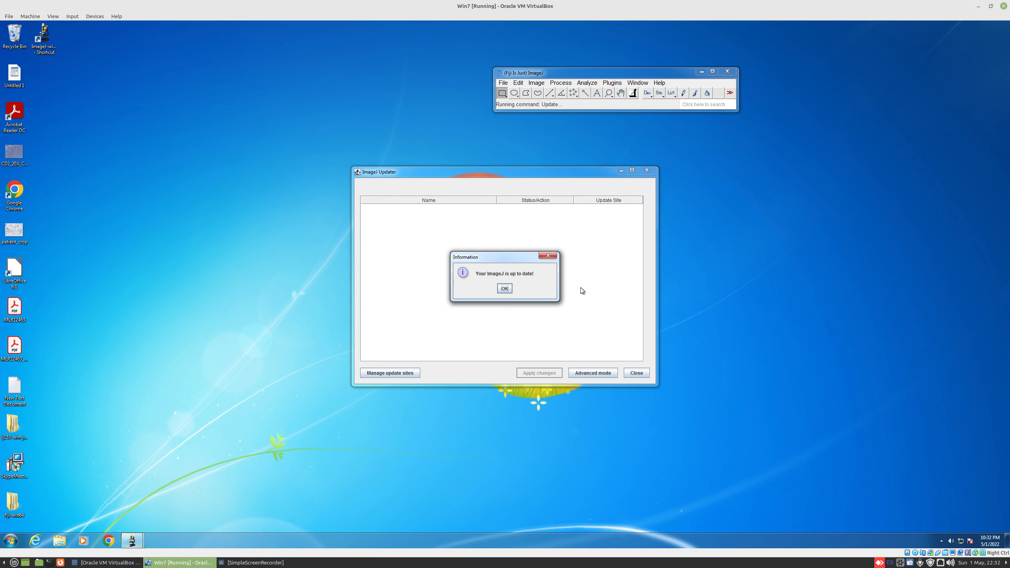
left_click(505, 289)
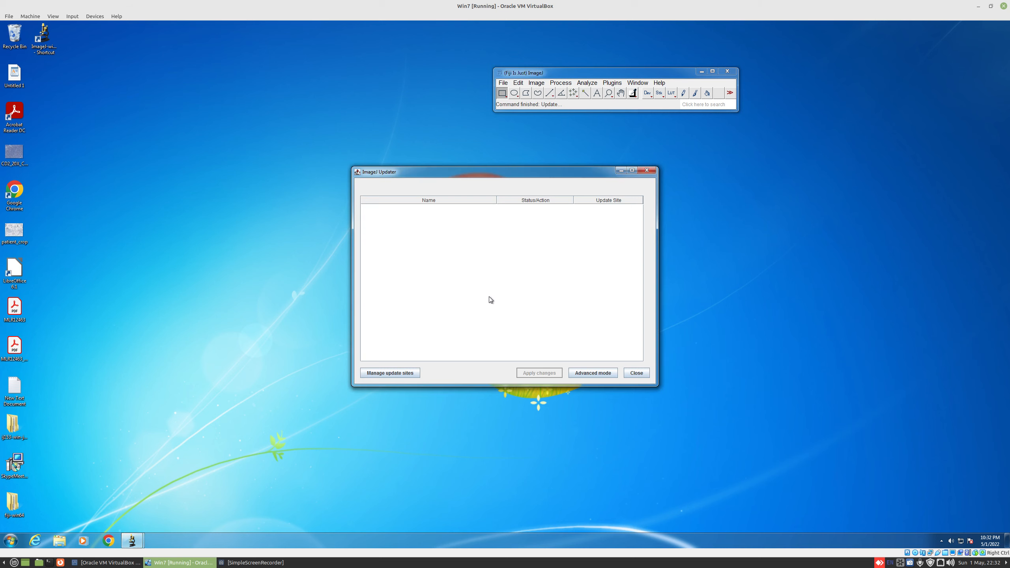
- Check the CSBDeep and StarDist entries in the list of update sites, and close the updater
left_click(392, 373)
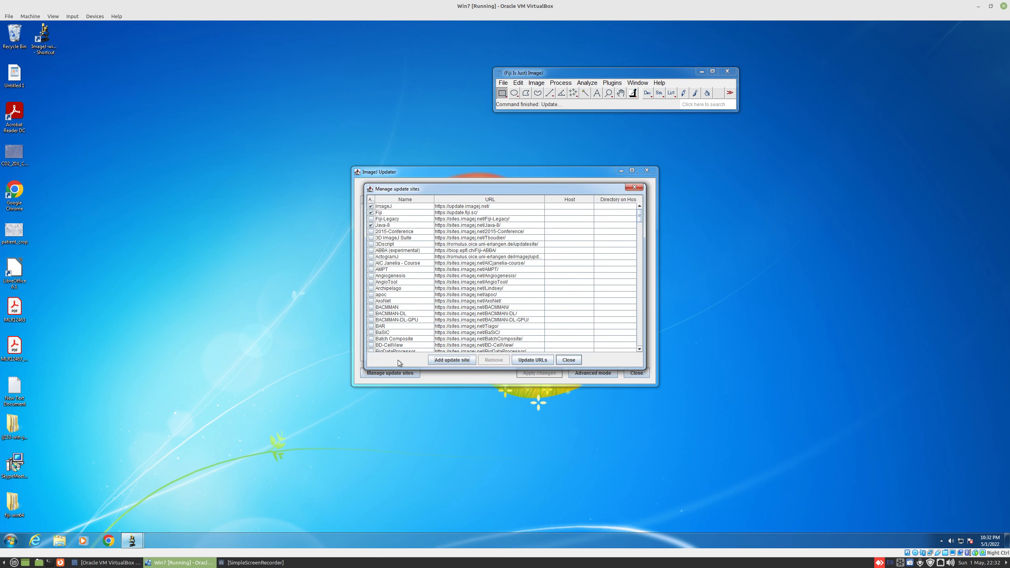
scroll(406, 285, "down", 9)
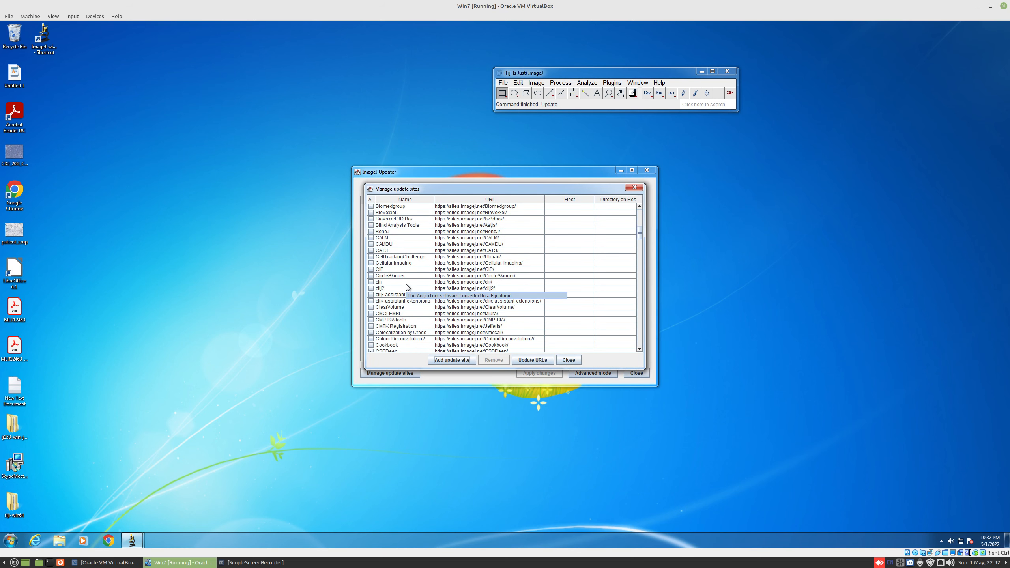
scroll(406, 285, "down", 4)
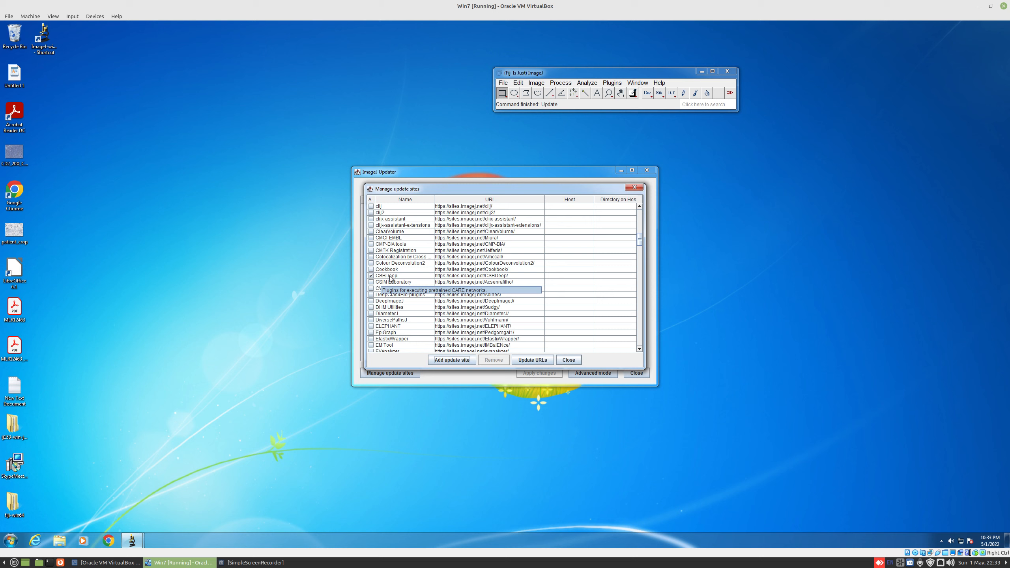
scroll(390, 278, "down", 20)
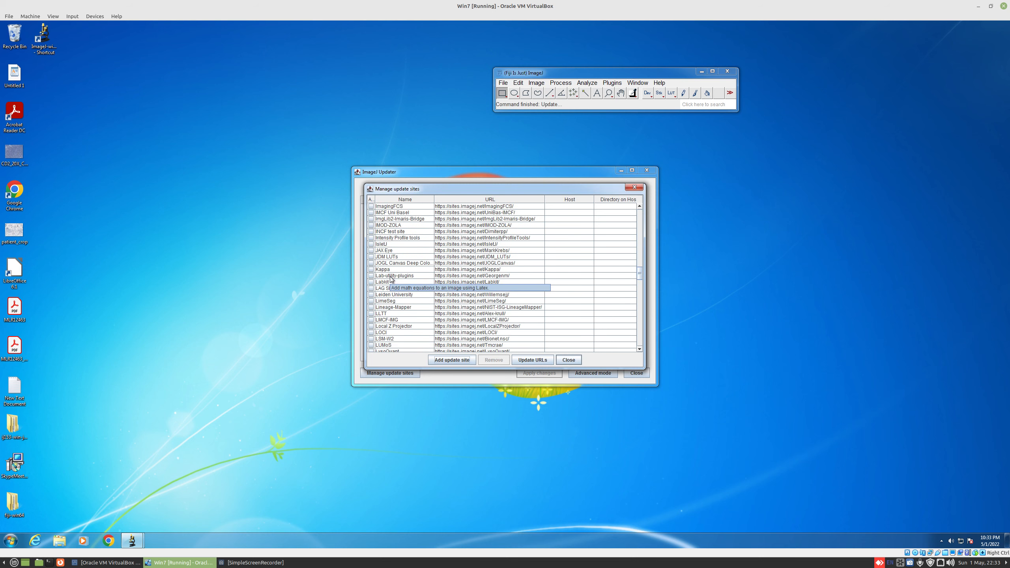
scroll(390, 279, "down", 15)
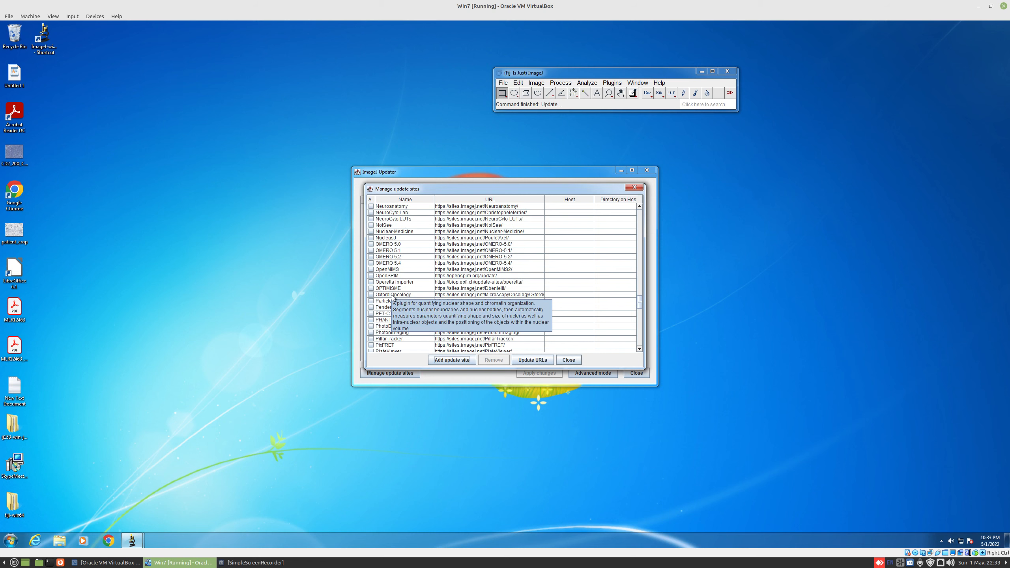
scroll(392, 297, "down", 15)
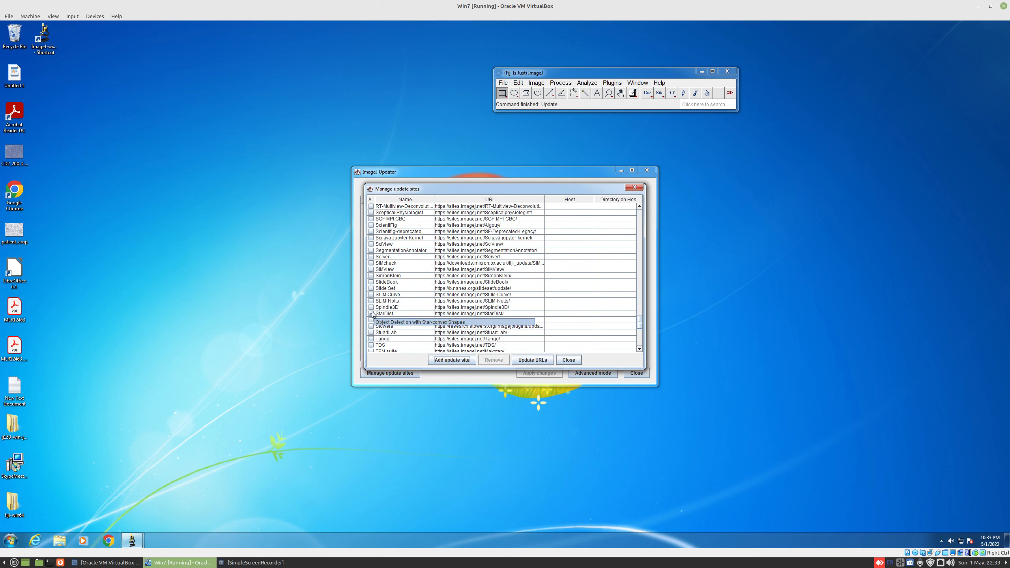
left_click(569, 359)
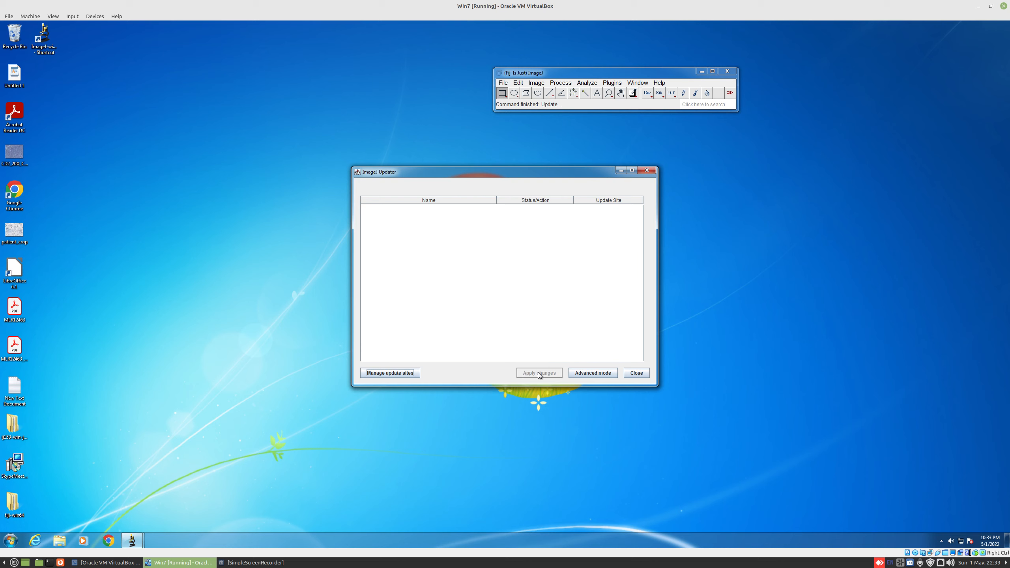
left_click(636, 373)
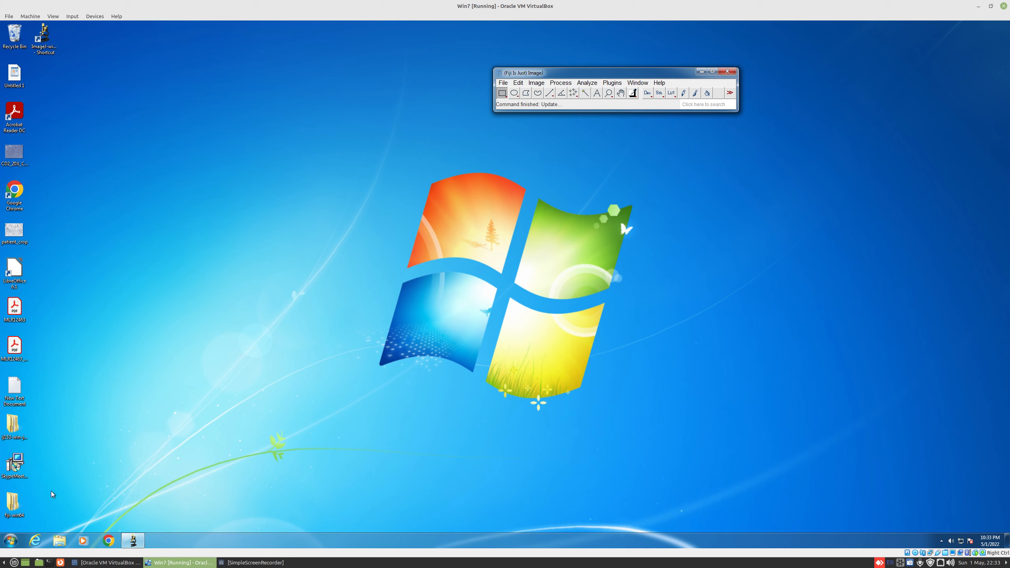
- Copy the CPS_denominator.ijm macro file from the shared drive (Z:) in the file manager
left_click(61, 540)
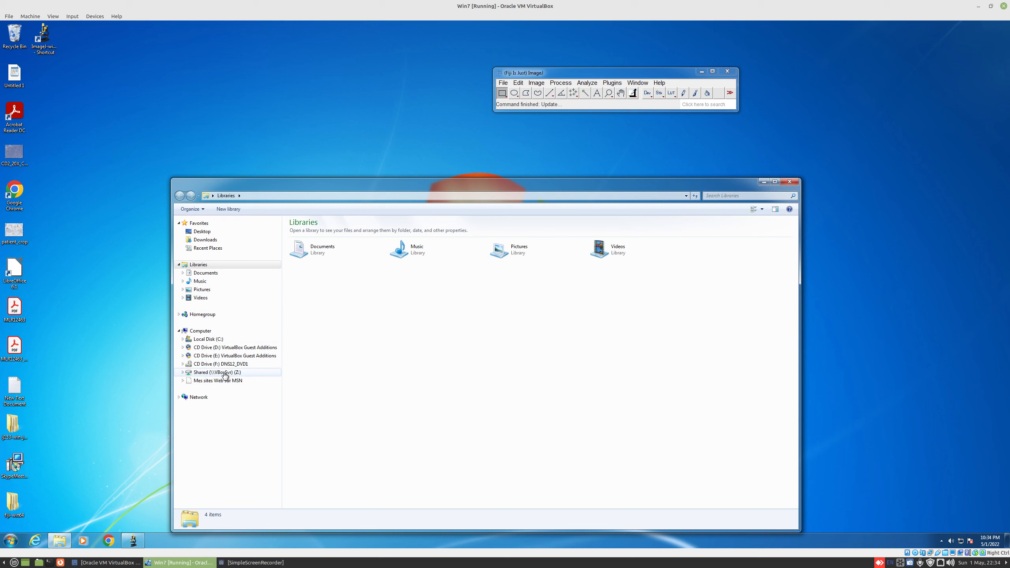
left_click(211, 372)
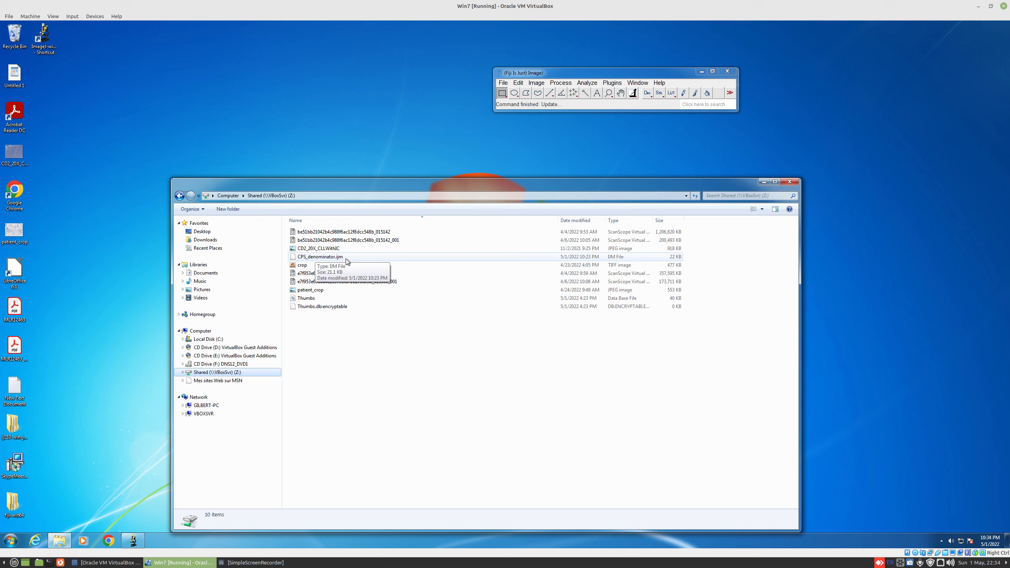
left_click(337, 259)
right_click(336, 258)
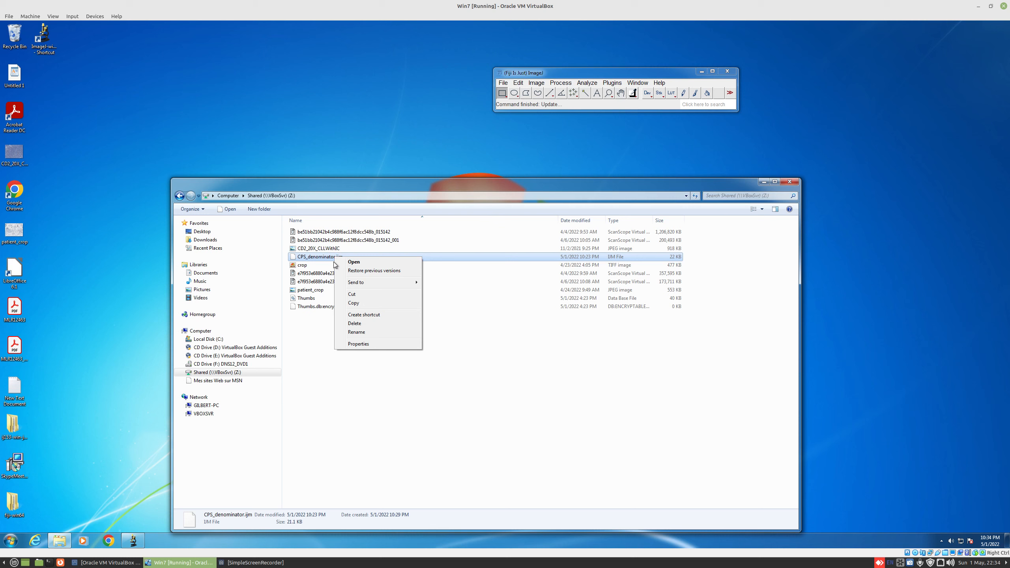
left_click(356, 302)
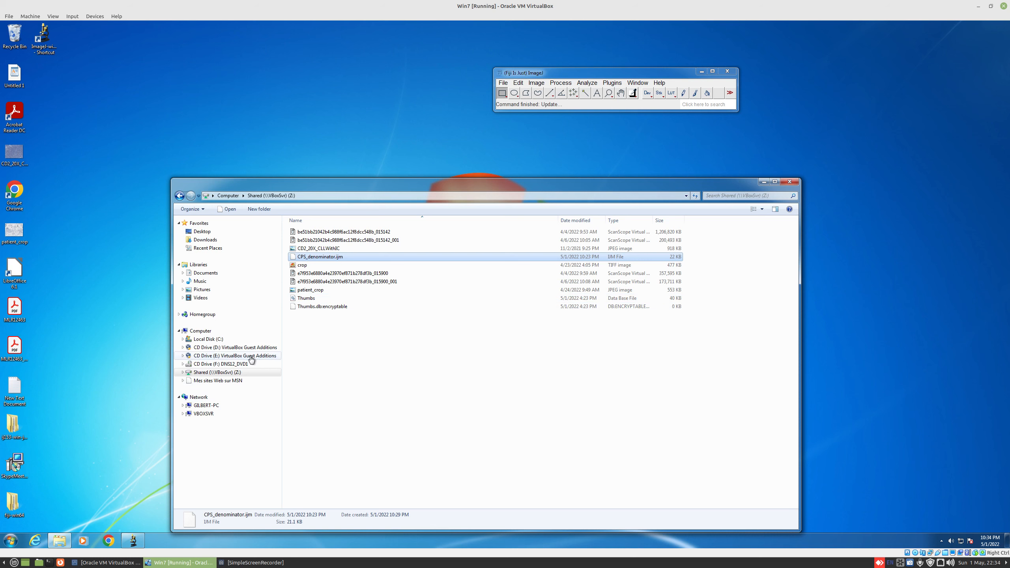
- Paste CPS_denominator.ijm into the desktop's fiji-win64\Fiji.app\macros\toolsets folder, replacing the existing file, and close the file manager
left_click(203, 233)
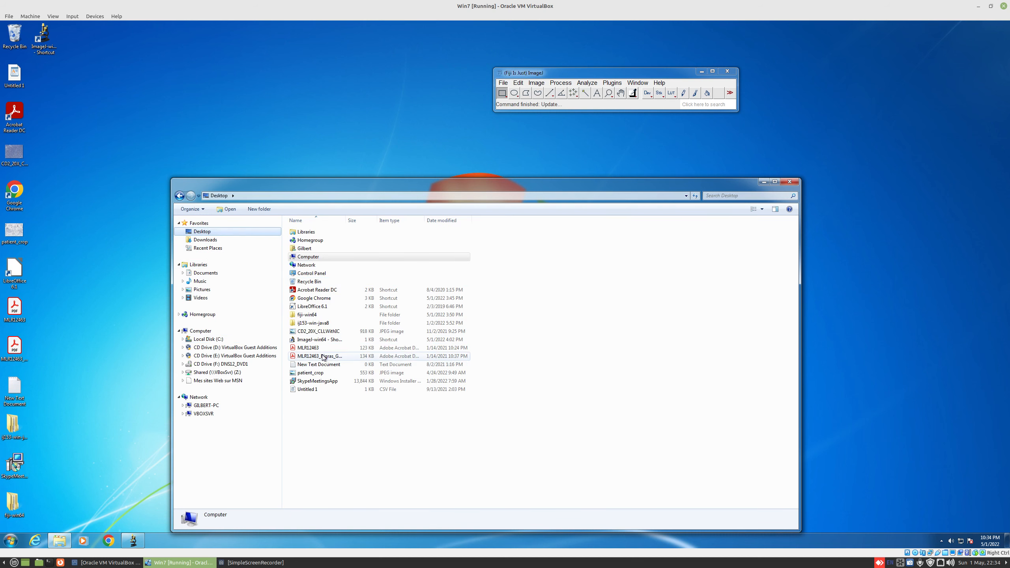
double_click(310, 315)
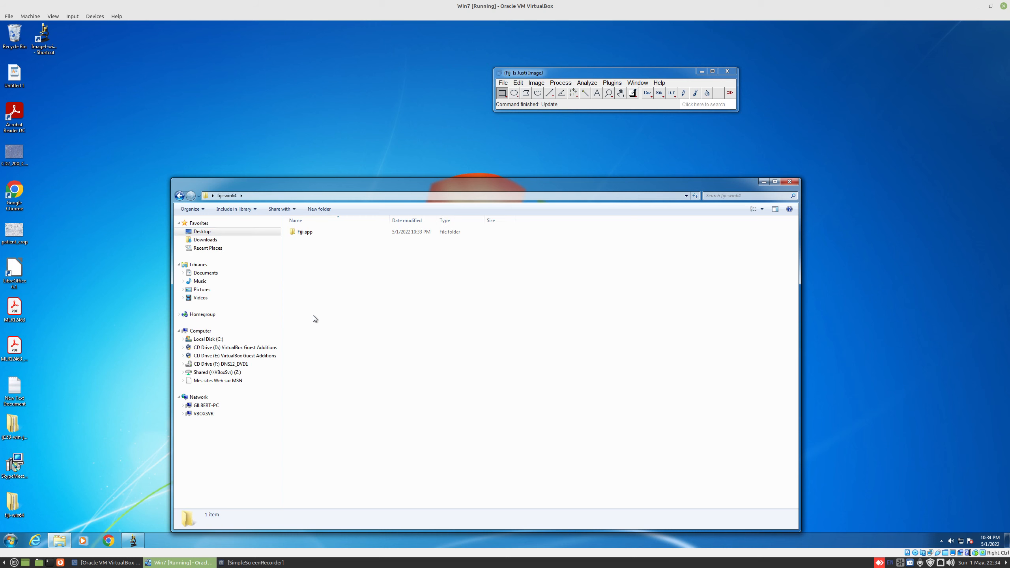
double_click(306, 232)
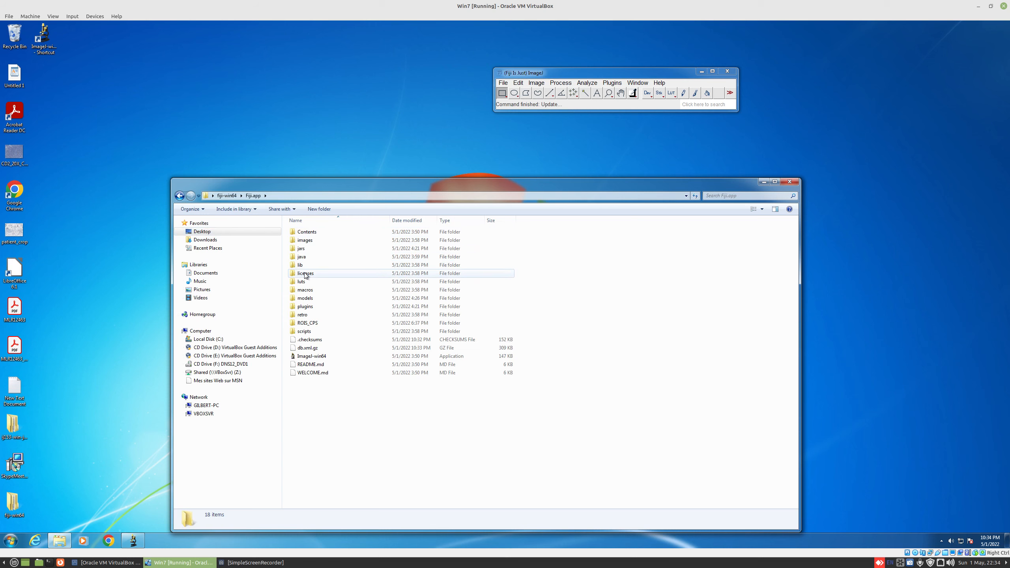
left_click(310, 291)
double_click(311, 291)
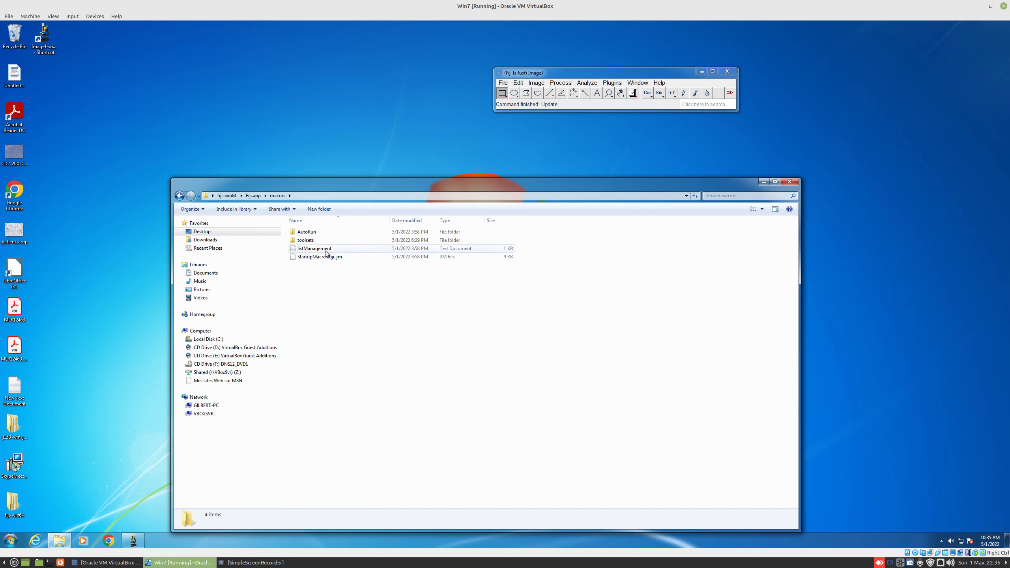
double_click(305, 241)
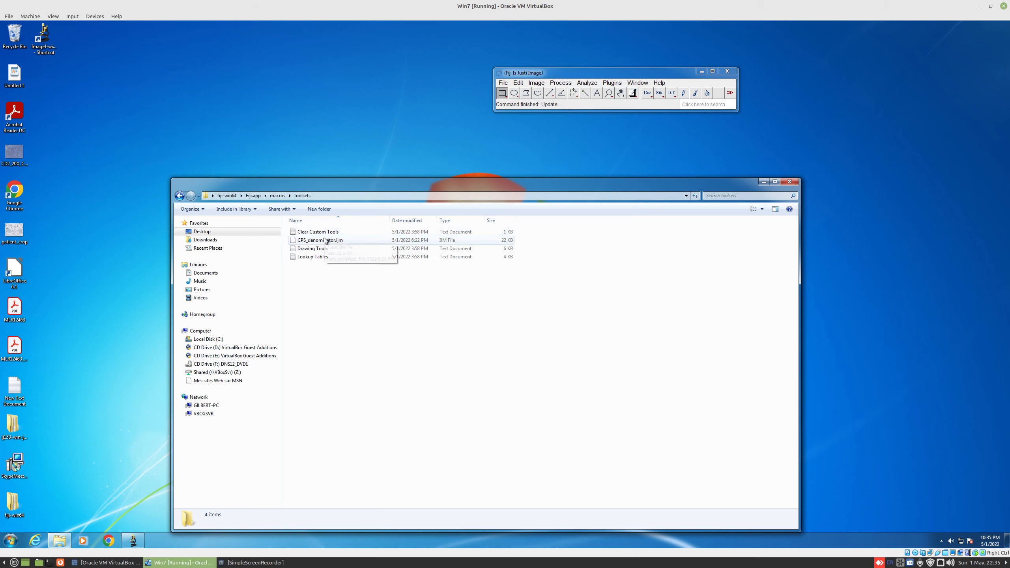
right_click(329, 302)
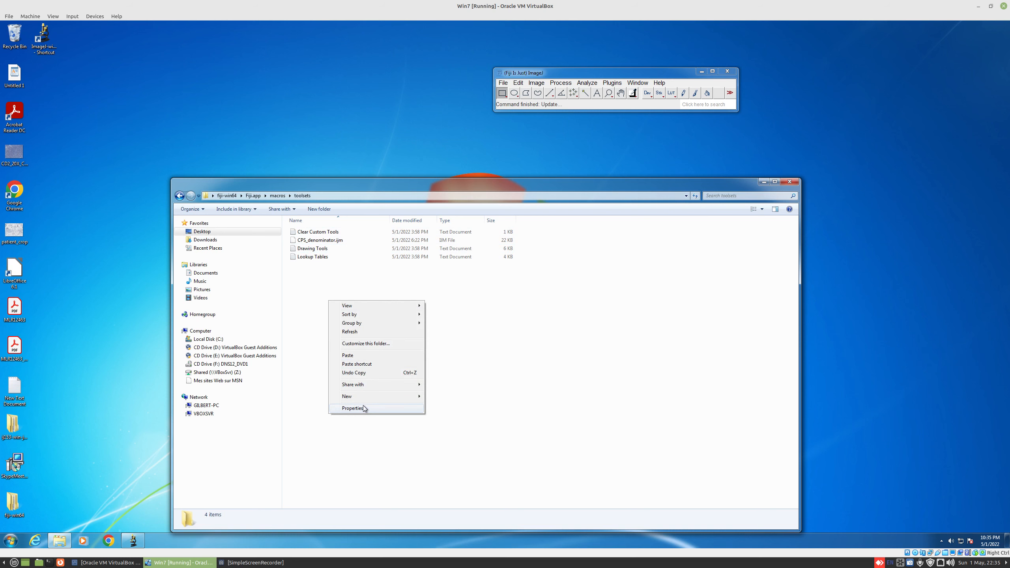
left_click(355, 356)
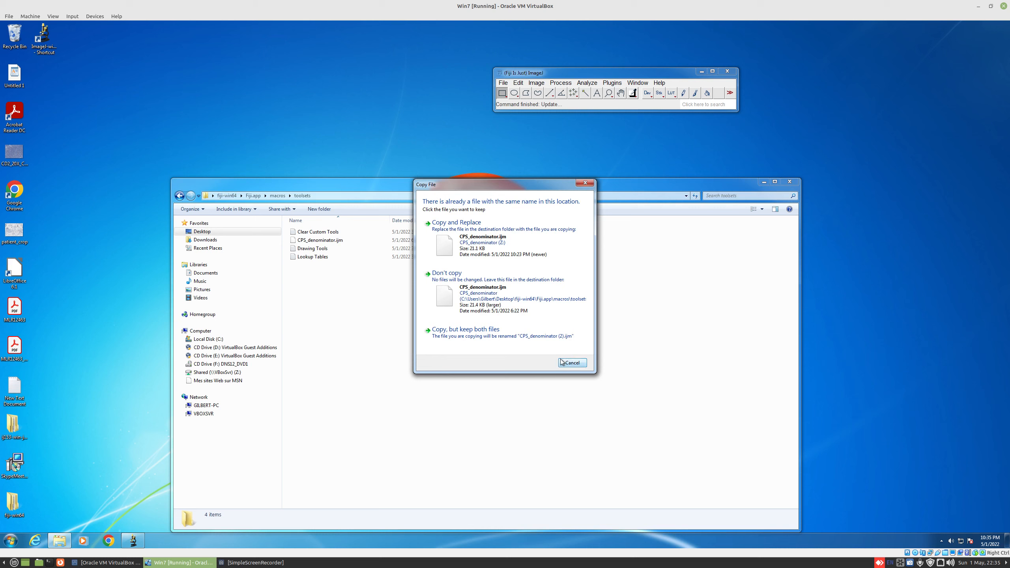
left_click(466, 230)
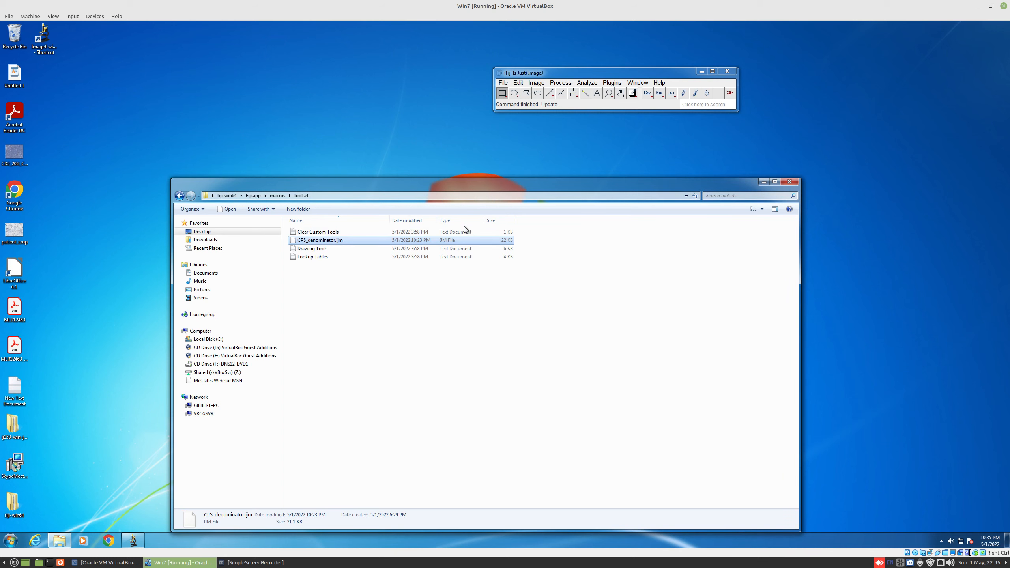
left_click(790, 182)
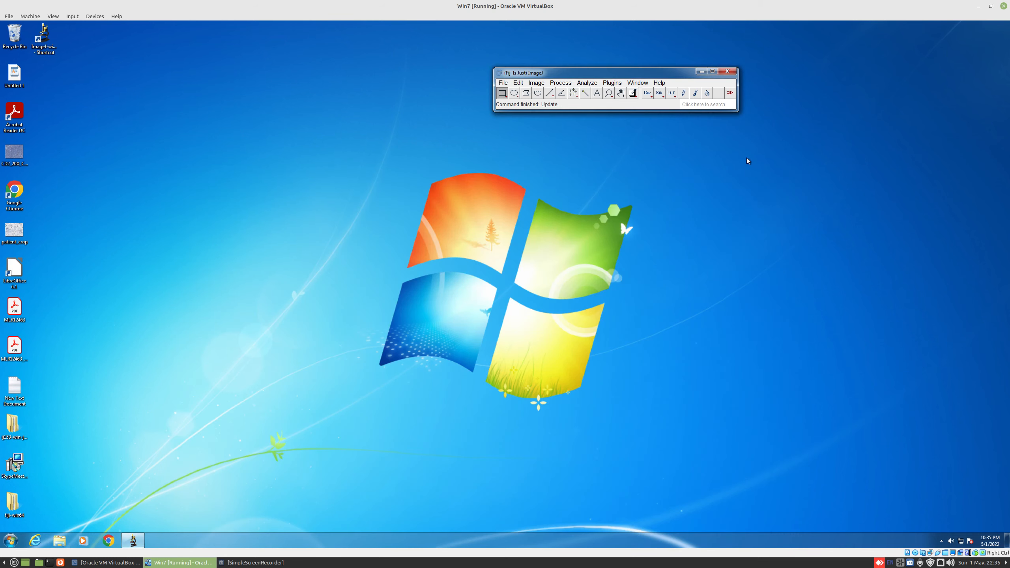
- Restart Fiji and open the patient_crop image from the desktop in it
left_click(727, 72)
left_click(154, 127)
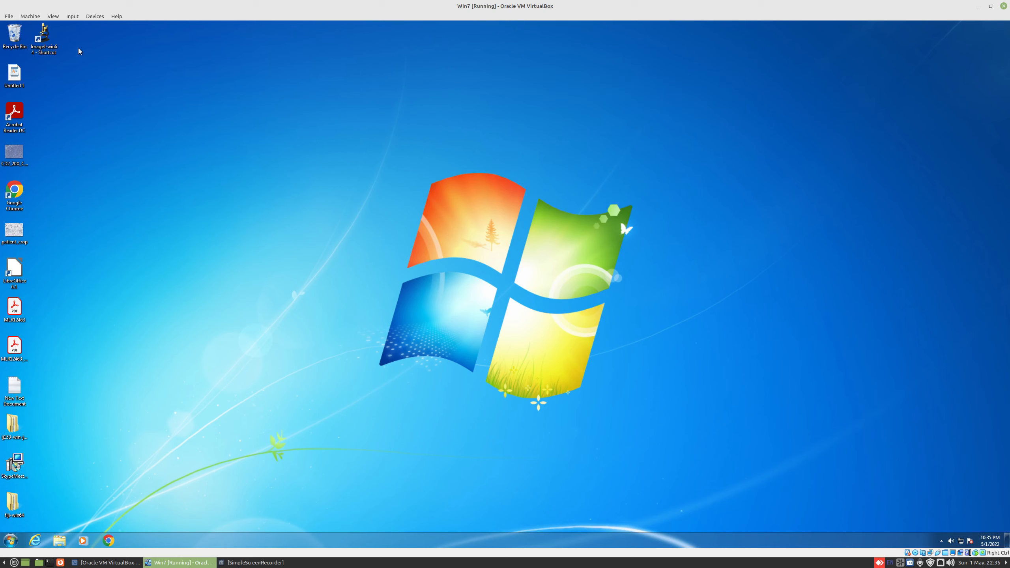
double_click(44, 37)
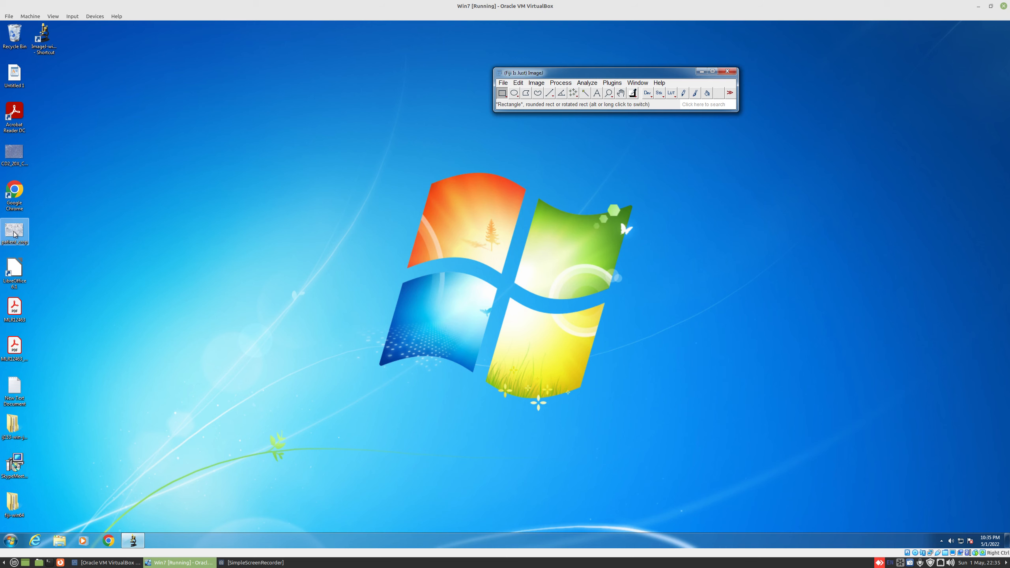
left_click_drag(14, 235, 538, 110)
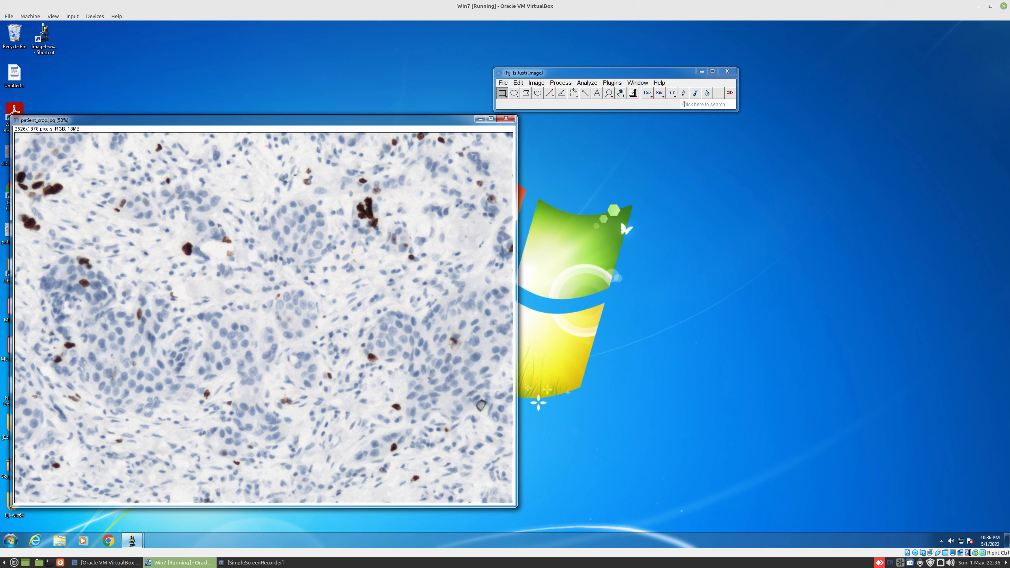
- Load the CPS_denominator toolset and accept its existing image and microscopic area parameters
left_click(731, 92)
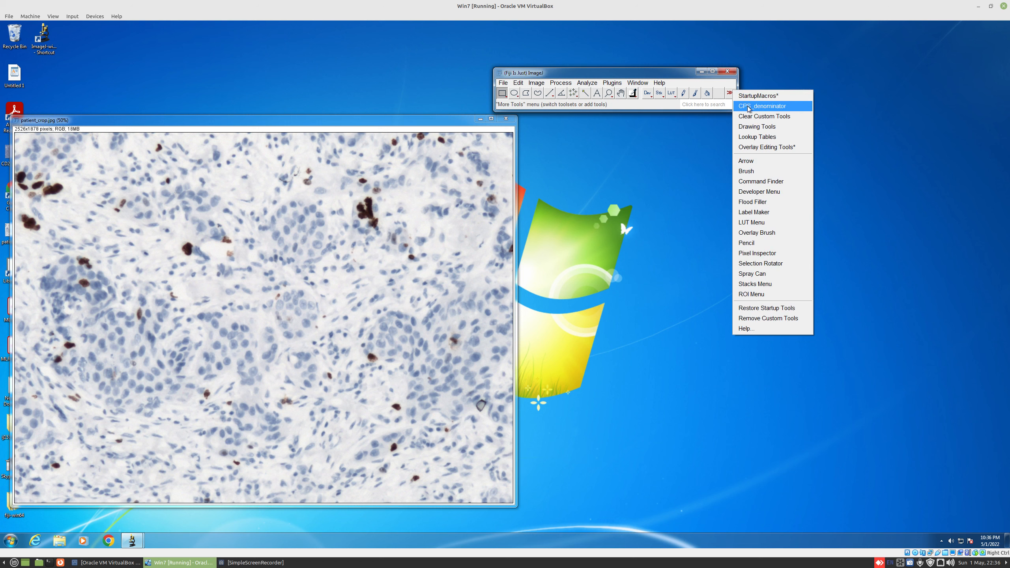
left_click(764, 109)
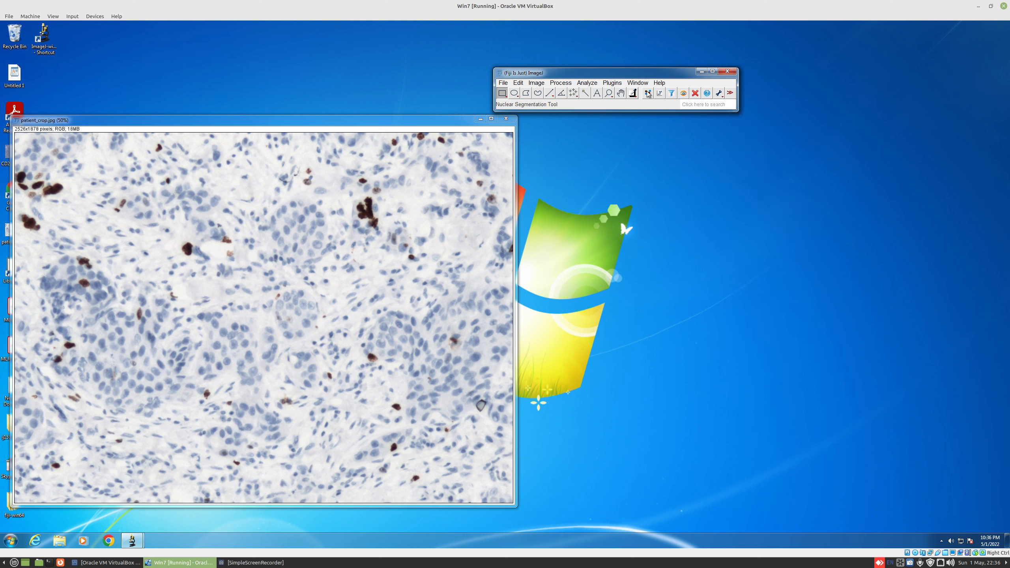
left_click(720, 93)
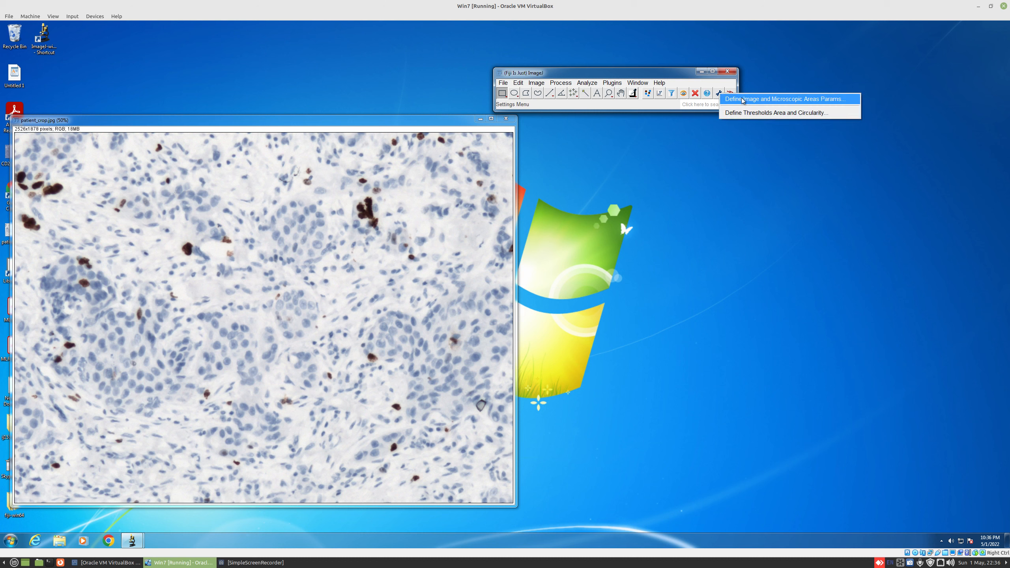
left_click(742, 99)
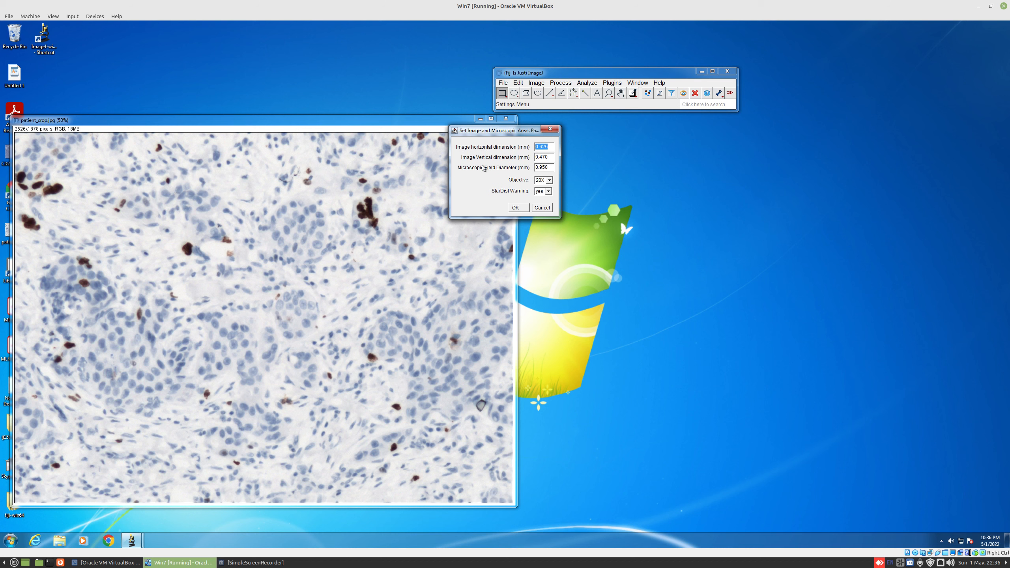
left_click(515, 207)
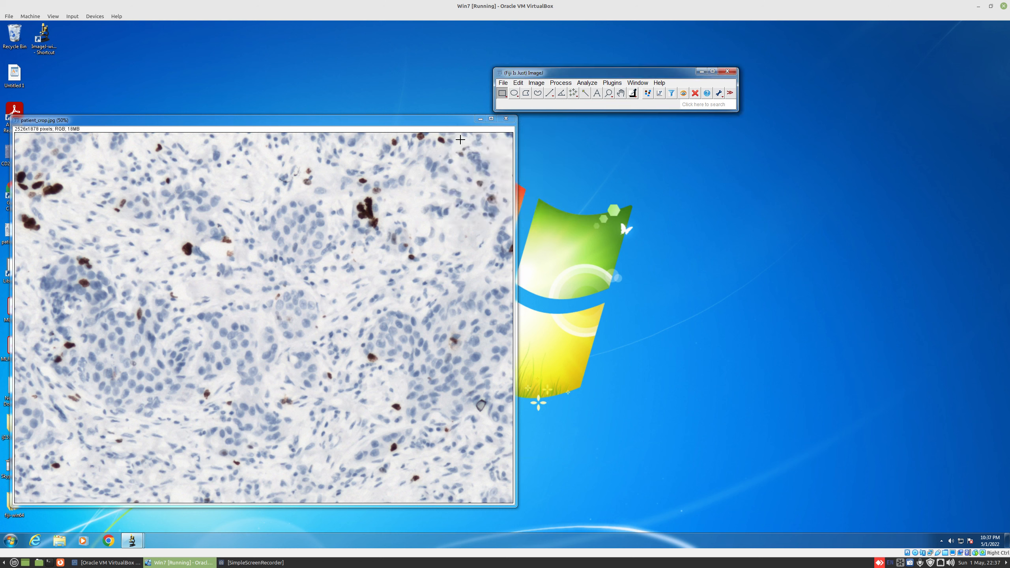
- Run the Nuclear Segmentation Tool on the patient_crop image, proceeding with the StarDist detection
left_click_drag(442, 125, 487, 129)
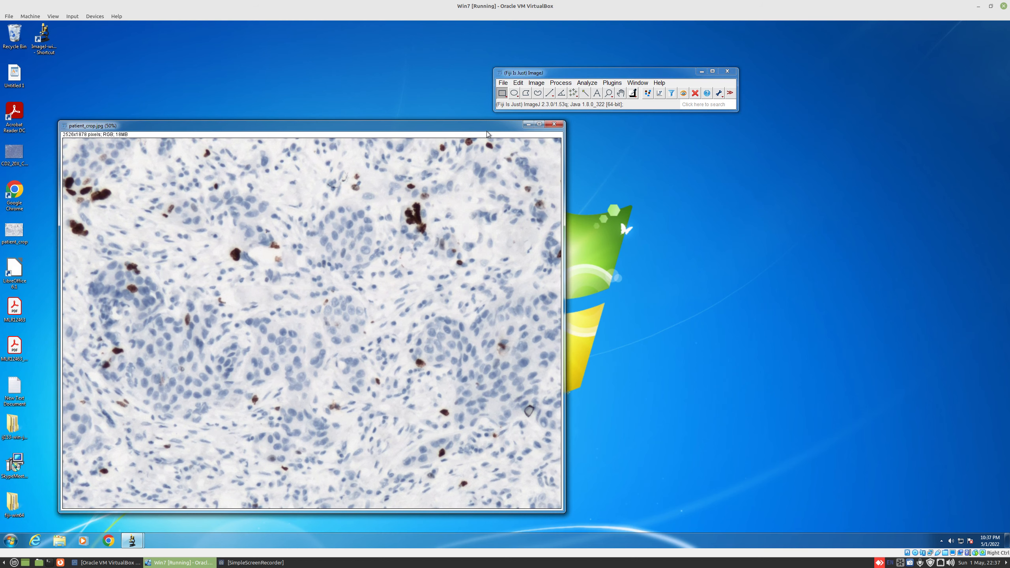
left_click(647, 93)
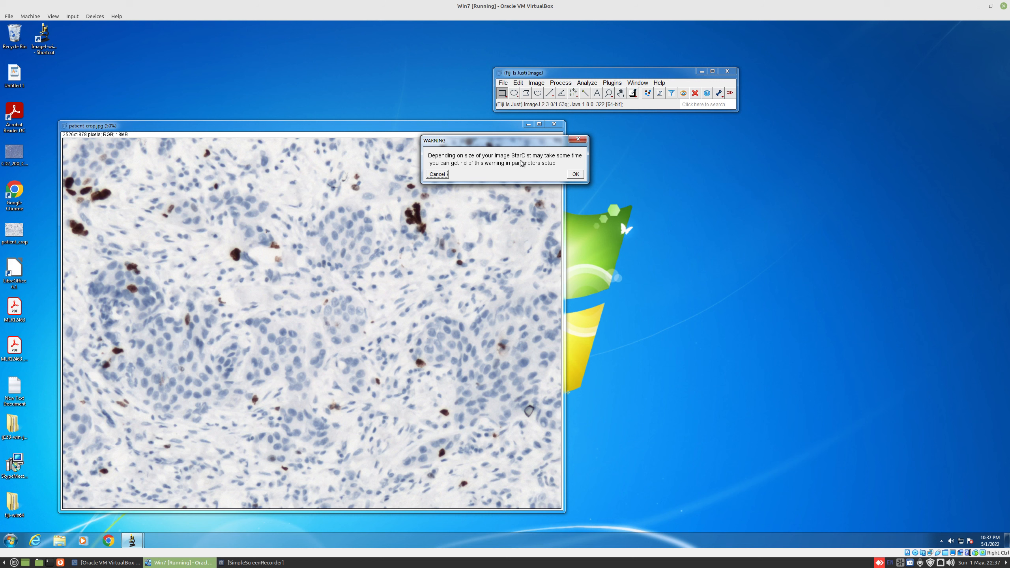
left_click(576, 175)
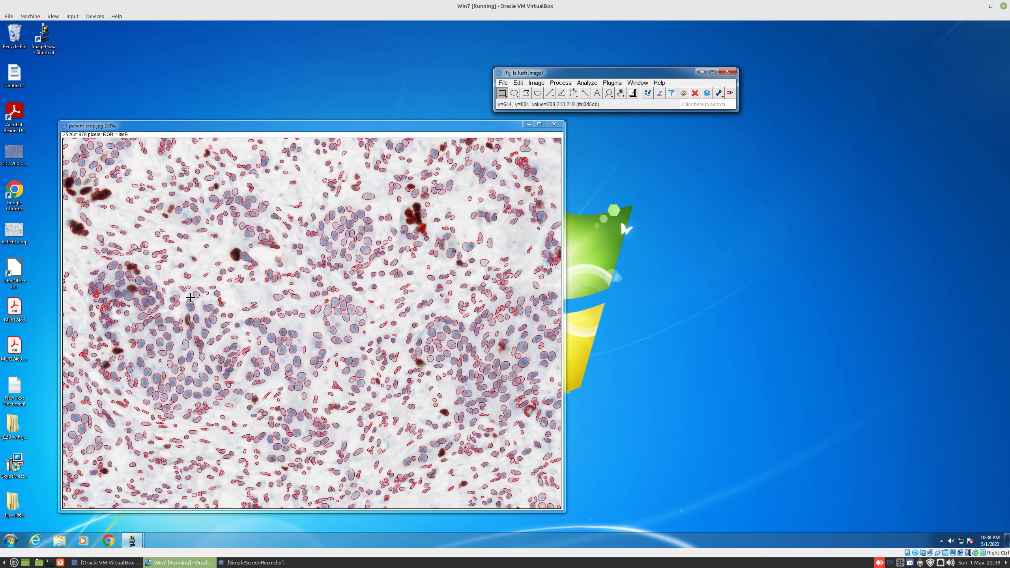
- Plot the segmented nuclei's area against circularity, set the thresholds to about 450 for area and 0.75 for circularity, and place the plot beside the image
left_click(660, 96)
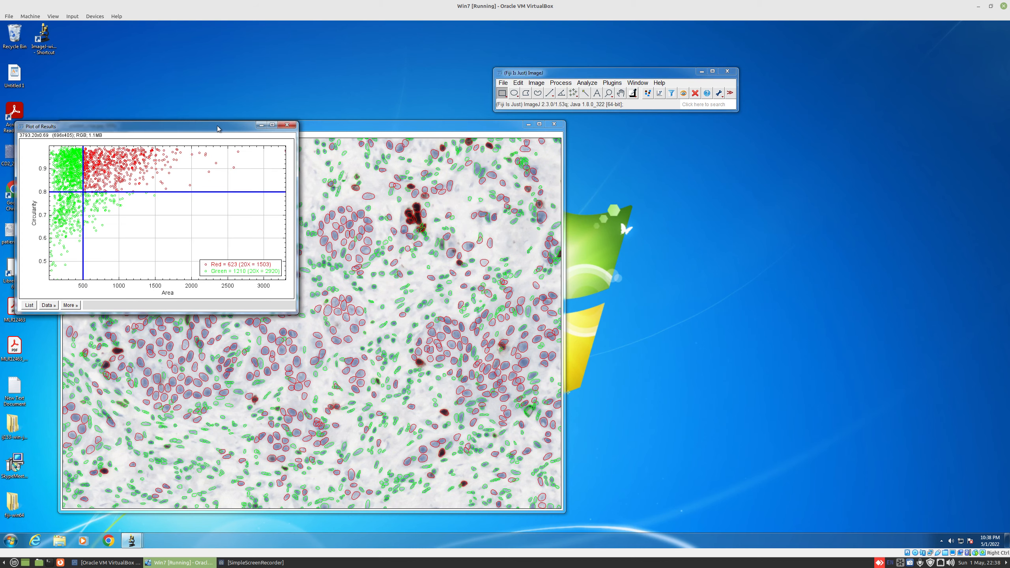
left_click_drag(219, 126, 807, 145)
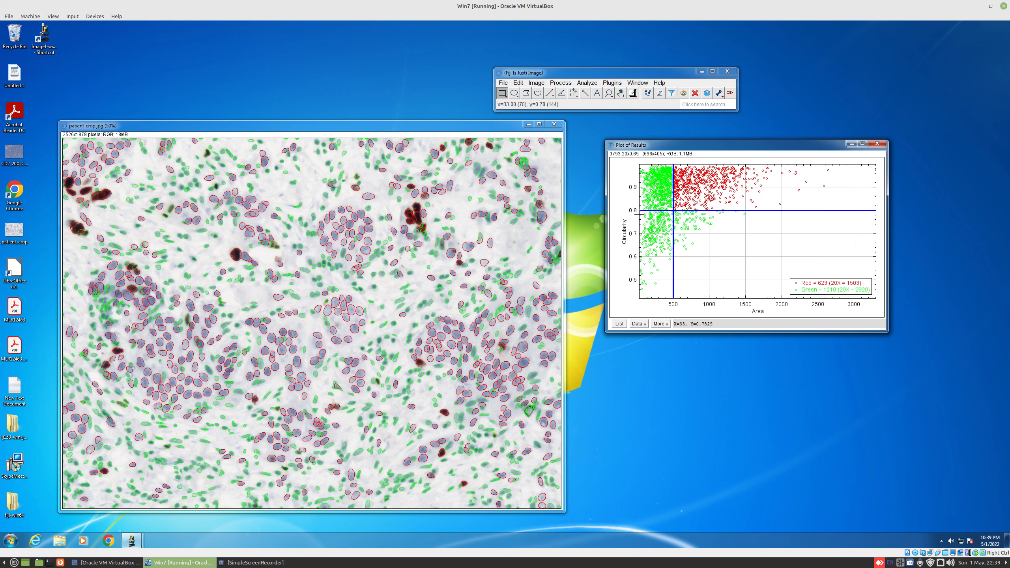
left_click(671, 94)
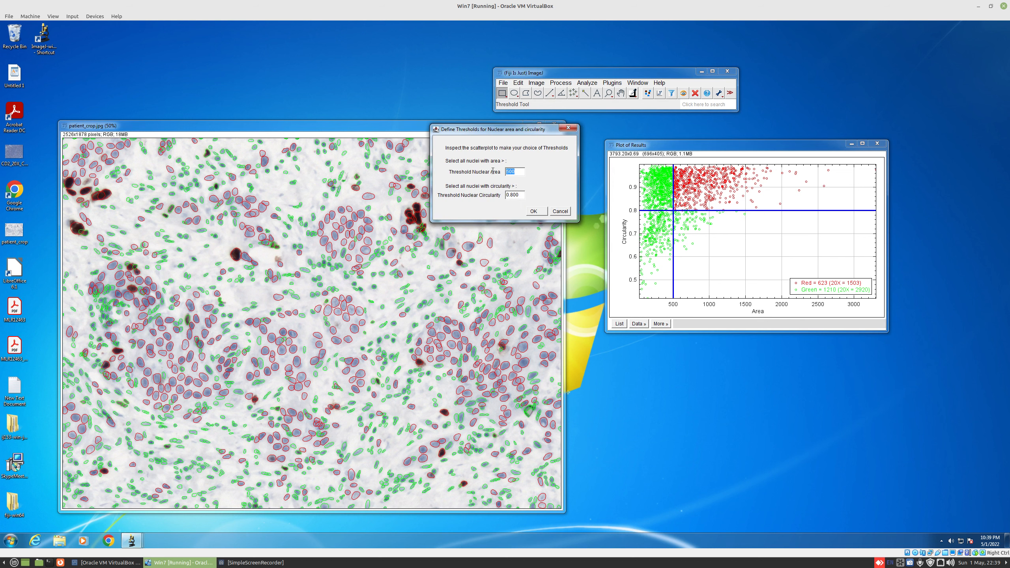
type("4")
left_click_drag(522, 196, 487, 194)
type("0.75")
left_click(537, 211)
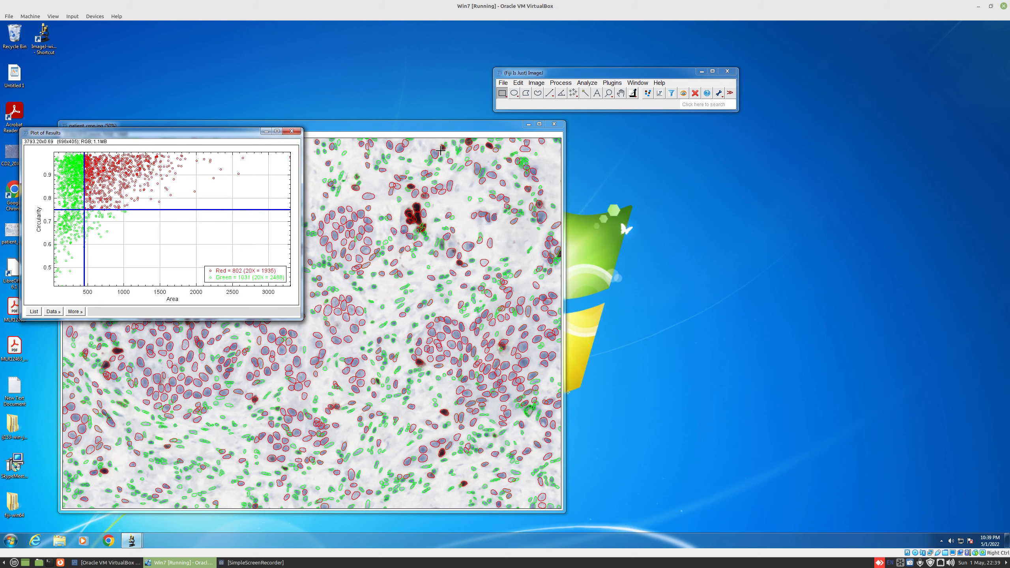
left_click_drag(210, 137, 787, 168)
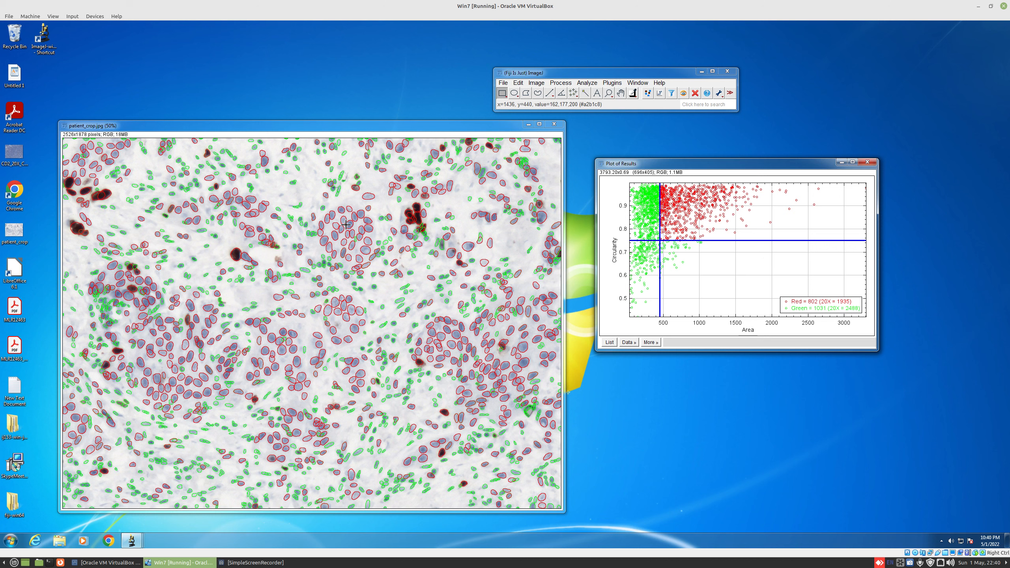
- Toggle the nuclei overlays on the patient_crop image off and on repeatedly to compare the classified outlines with the underlying tissue
left_click(684, 94)
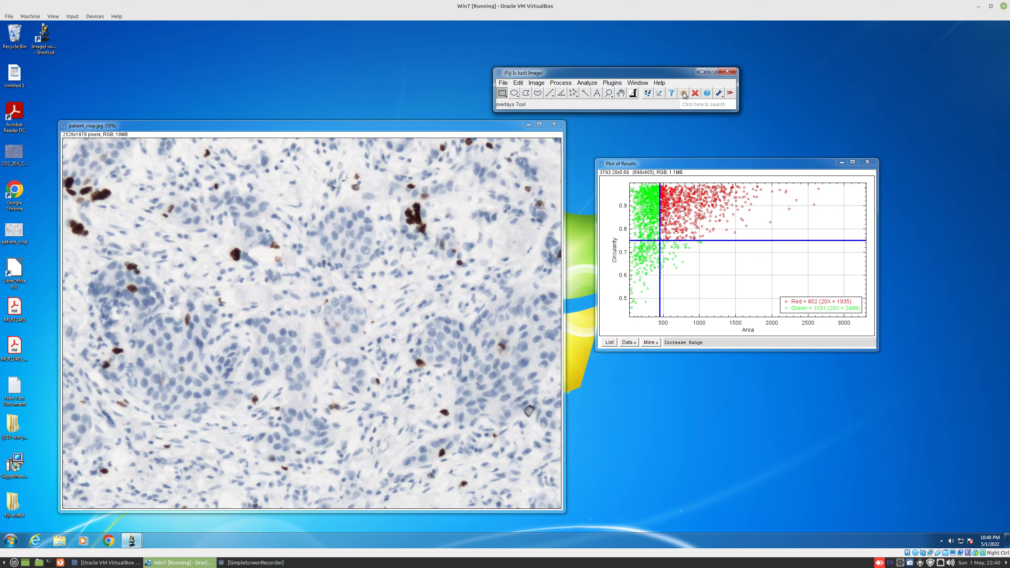
left_click(684, 94)
left_click(683, 94)
left_click(683, 93)
left_click(684, 93)
left_click(684, 93)
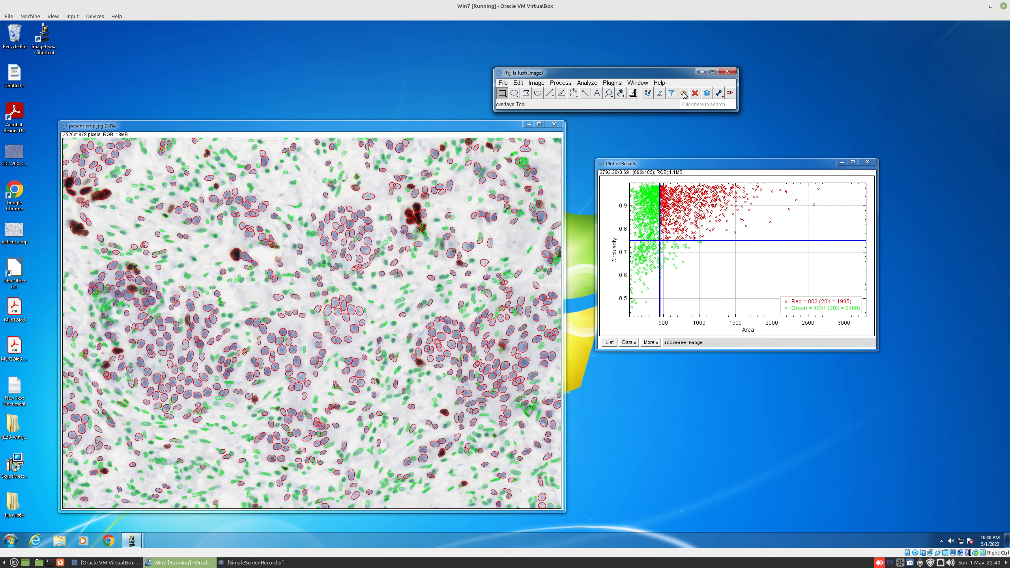
left_click(684, 94)
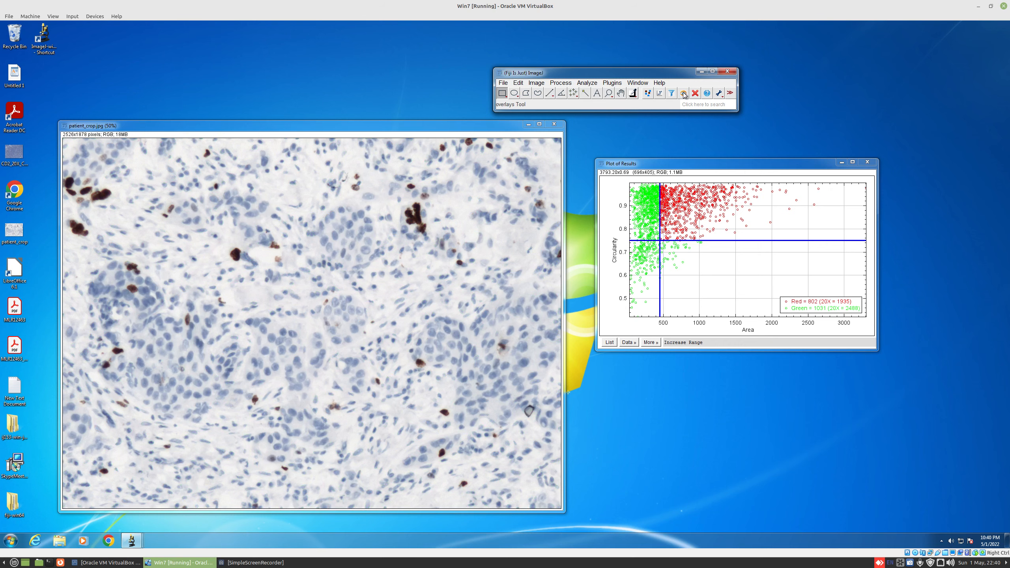
left_click(684, 94)
left_click(684, 94)
left_click(684, 94)
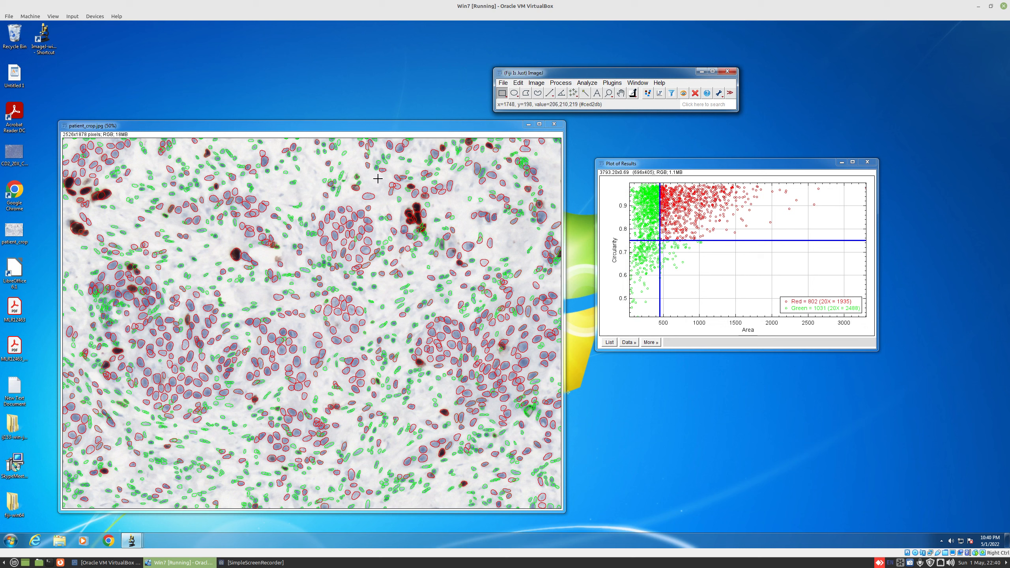
- Close and reopen the patient_crop image, rerun the Nuclear Segmentation Tool on it, and place the resulting plot beside the image
left_click(555, 125)
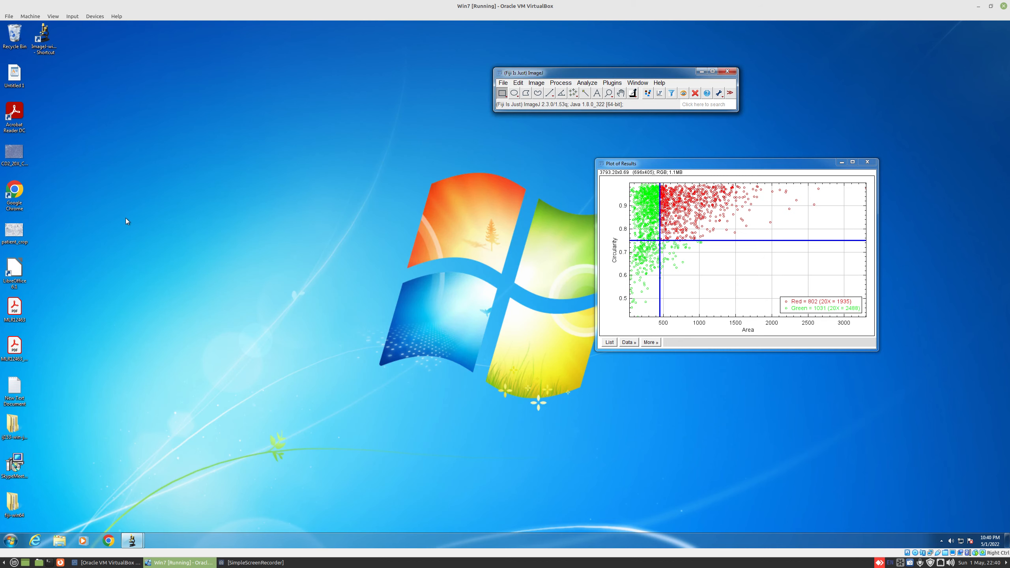
left_click_drag(12, 230, 596, 99)
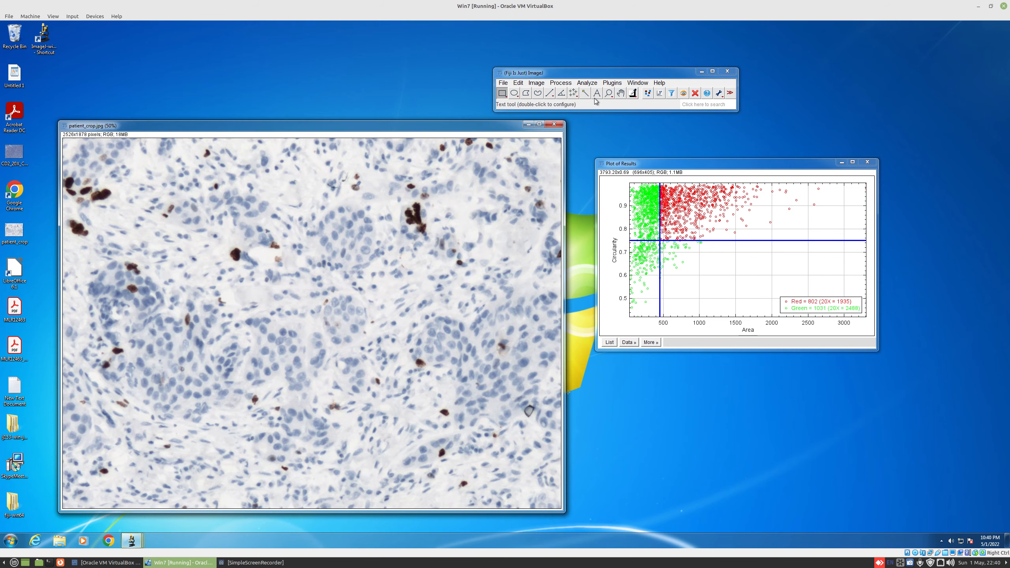
left_click(647, 94)
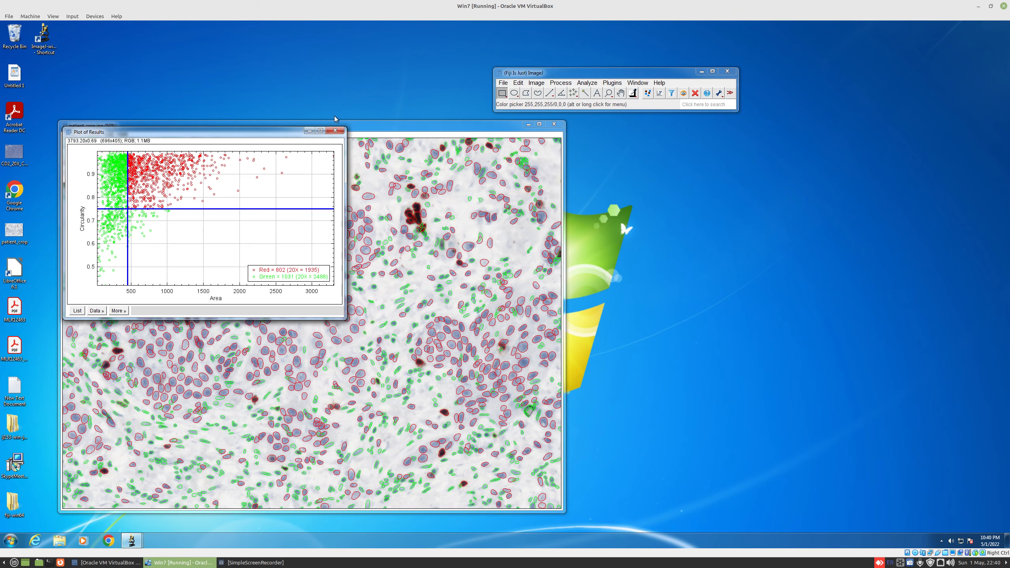
left_click_drag(263, 137, 836, 175)
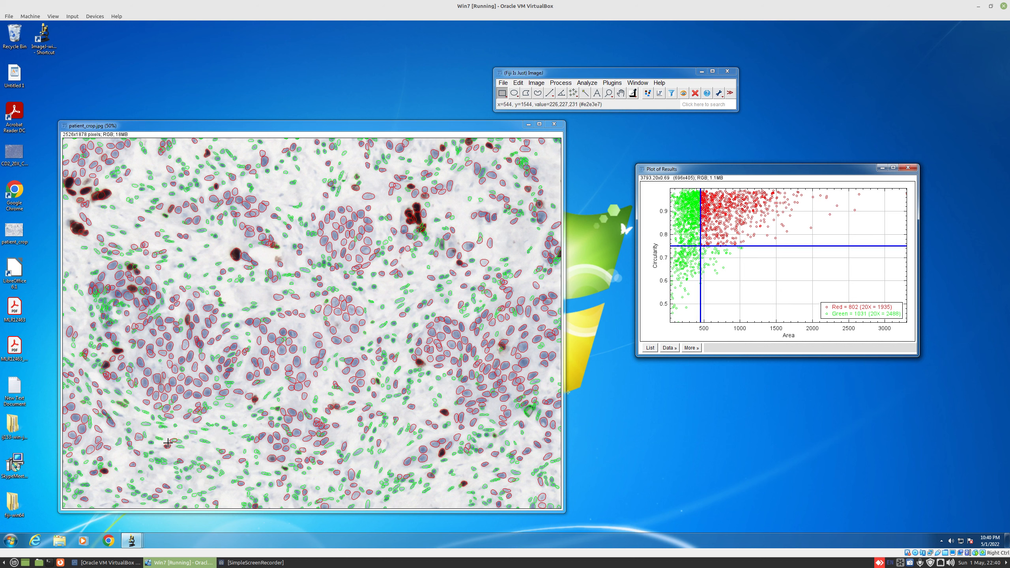
- Open the ROIS_CPS folder inside the desktop's fiji-win64\Fiji.app folder to inspect the saved ROI file
double_click(13, 505)
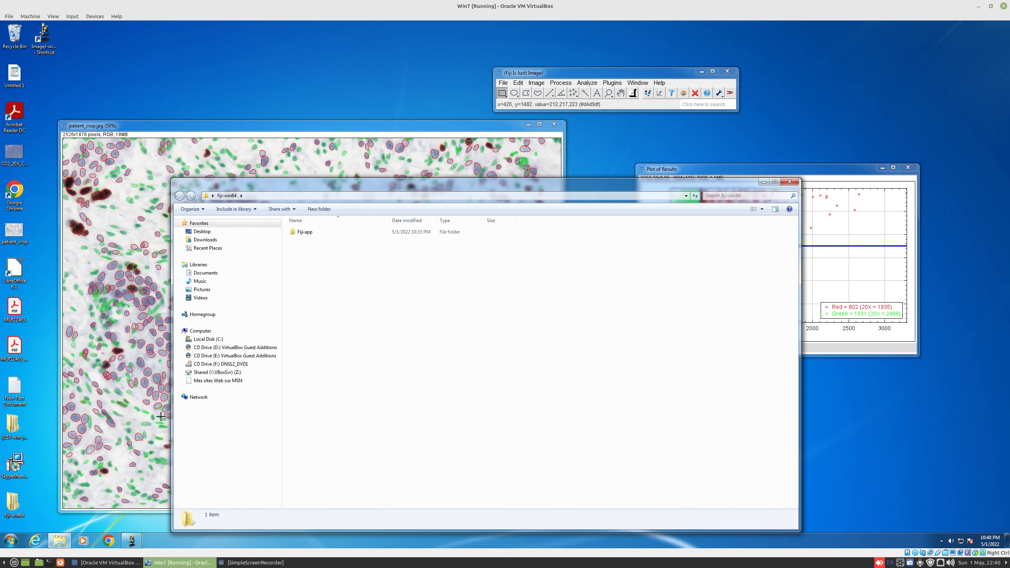
double_click(305, 232)
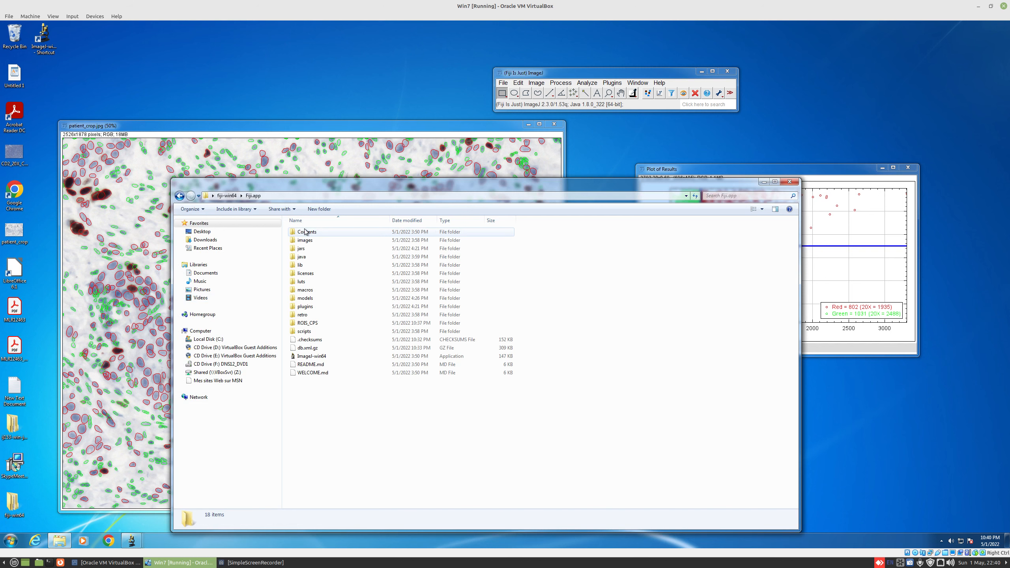
double_click(314, 323)
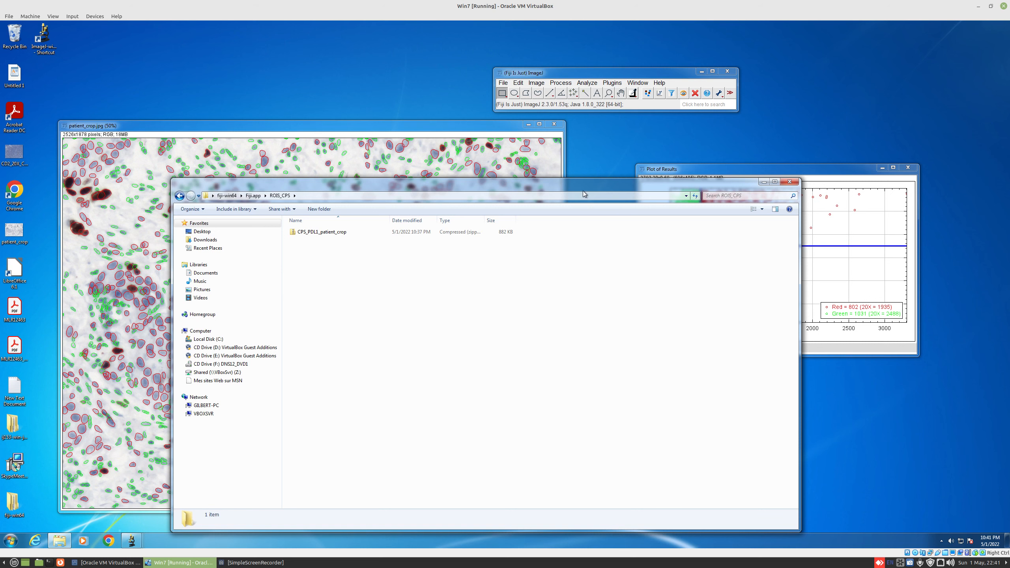
- Erase all created ROIs with the Erase ROIs Tool, confirming the deletion, and close the ROIS_CPS folder window
left_click(695, 94)
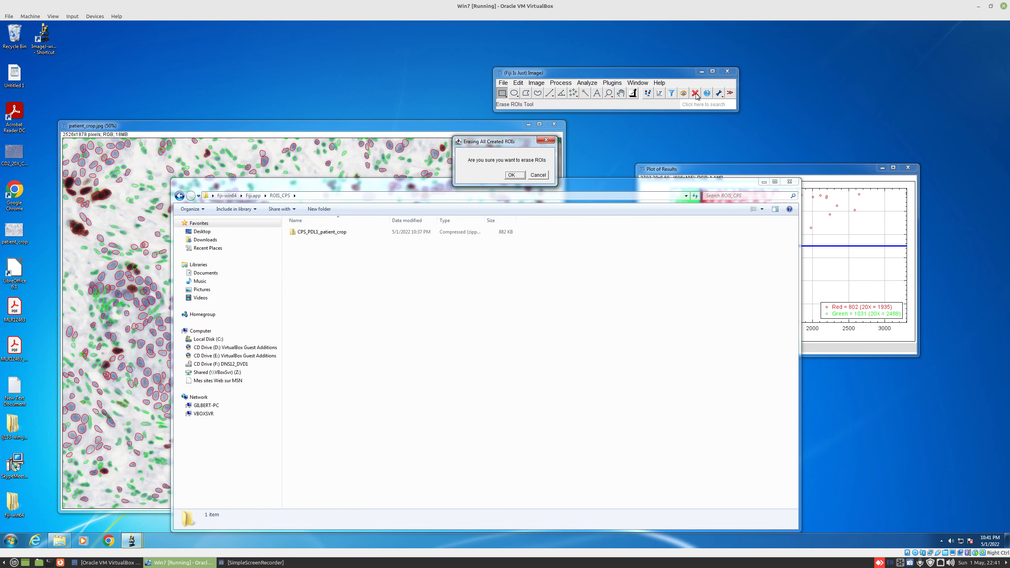
left_click(511, 175)
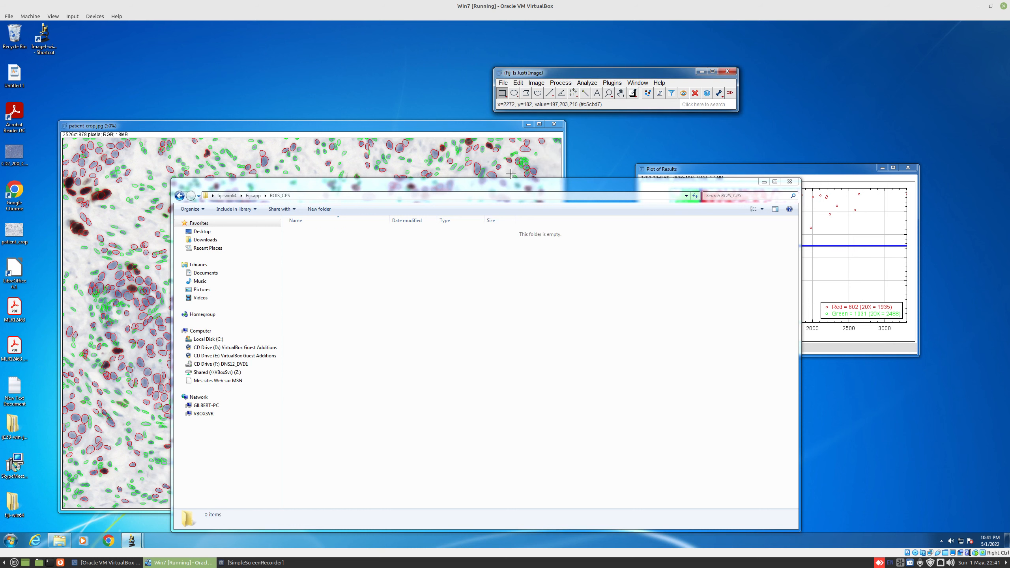
left_click(790, 183)
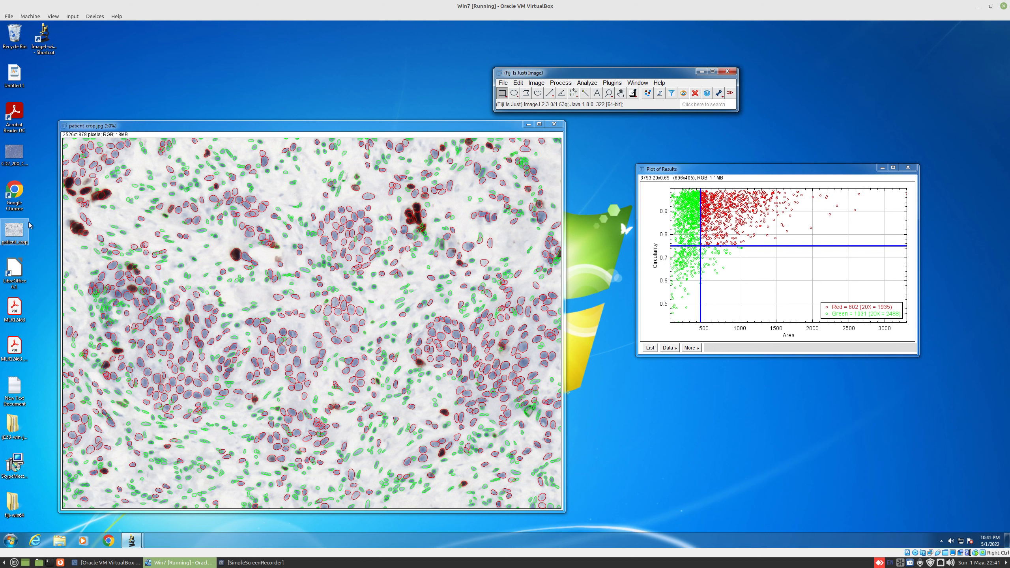
- Open the desktop's CD2_20X image in Fiji, shift its window off patient_crop to view it, and close it
left_click(17, 154)
left_click_drag(16, 154, 548, 105)
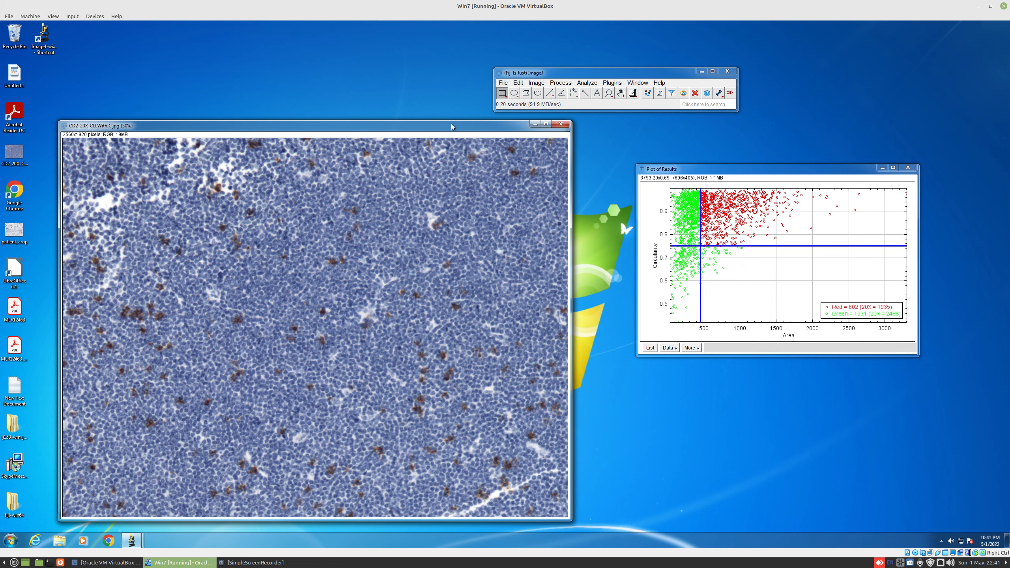
left_click_drag(444, 125, 497, 145)
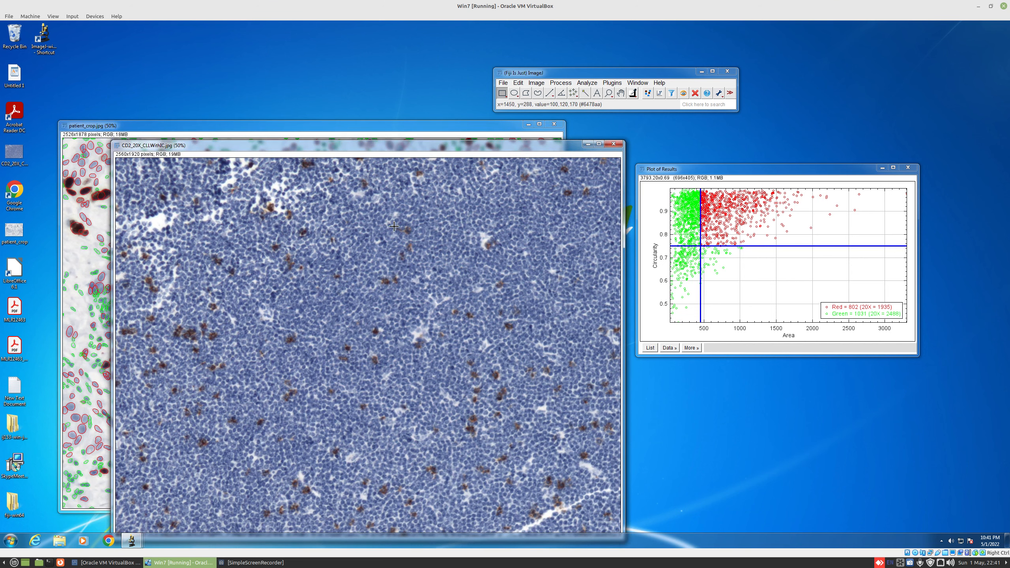
left_click(614, 144)
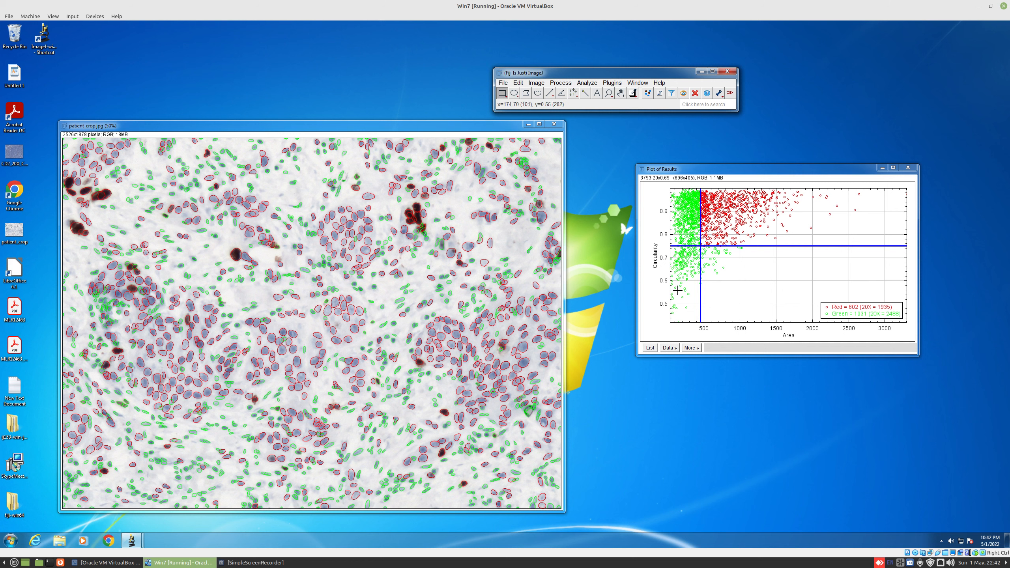
mouse_move(668, 280)
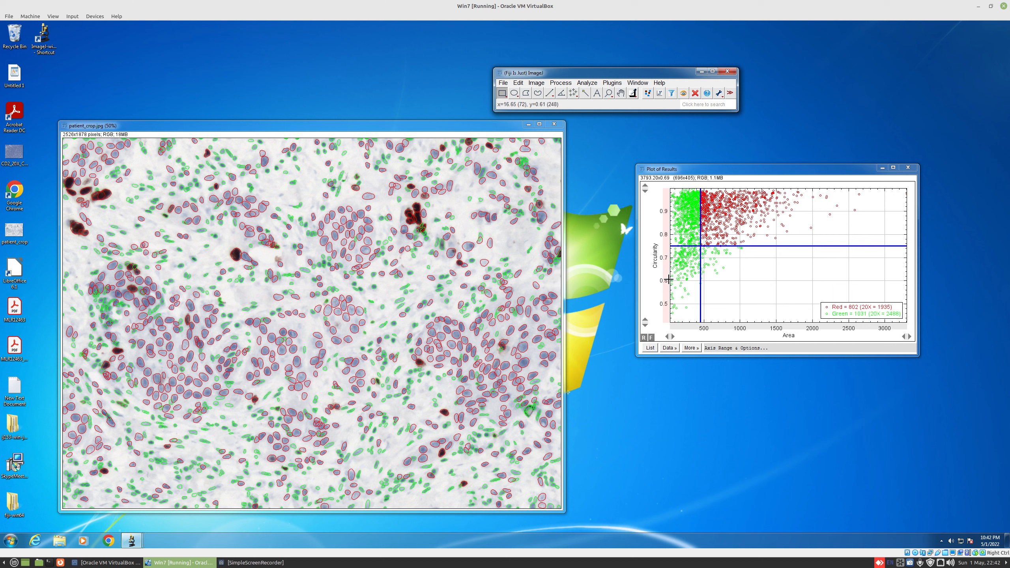
left_click(261, 562)
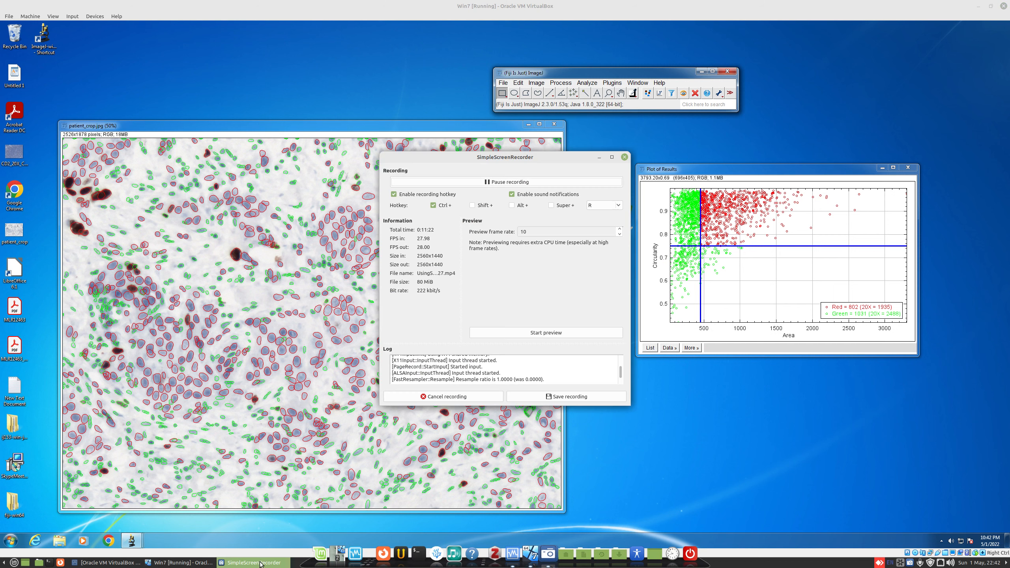